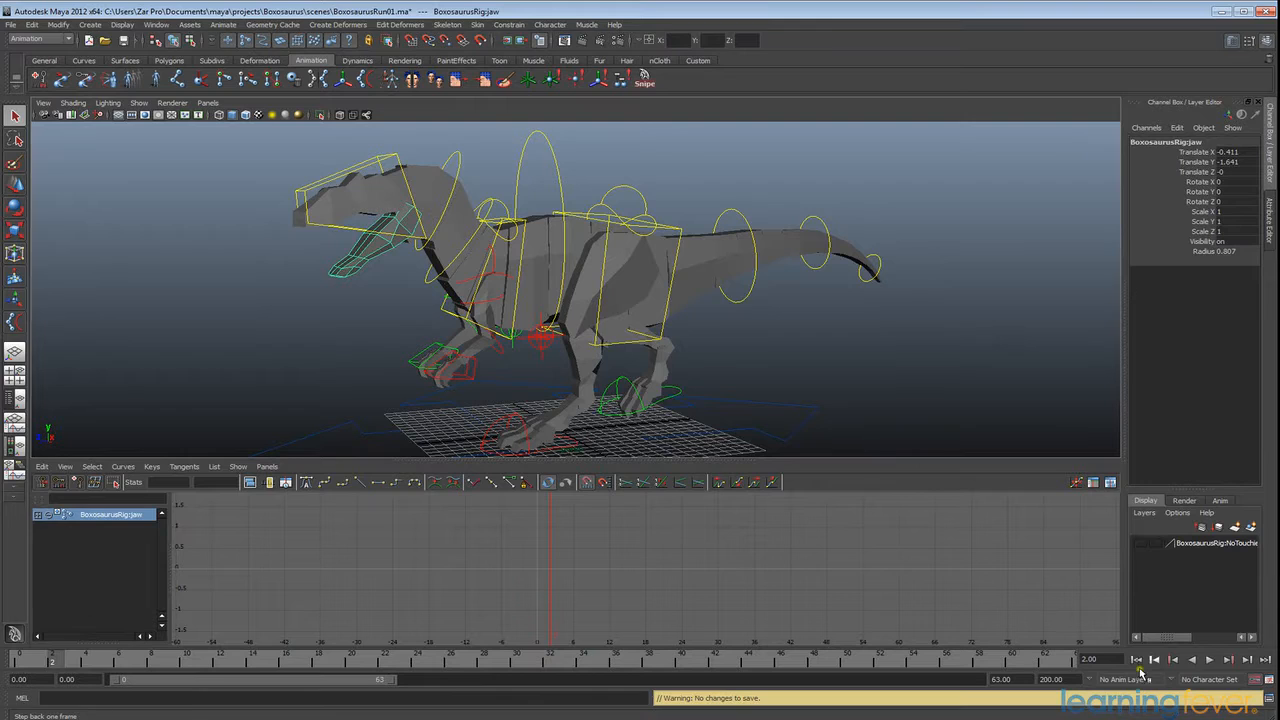
- Play back the dinosaur run animation and stop it to review the motion
left_click(1209, 659)
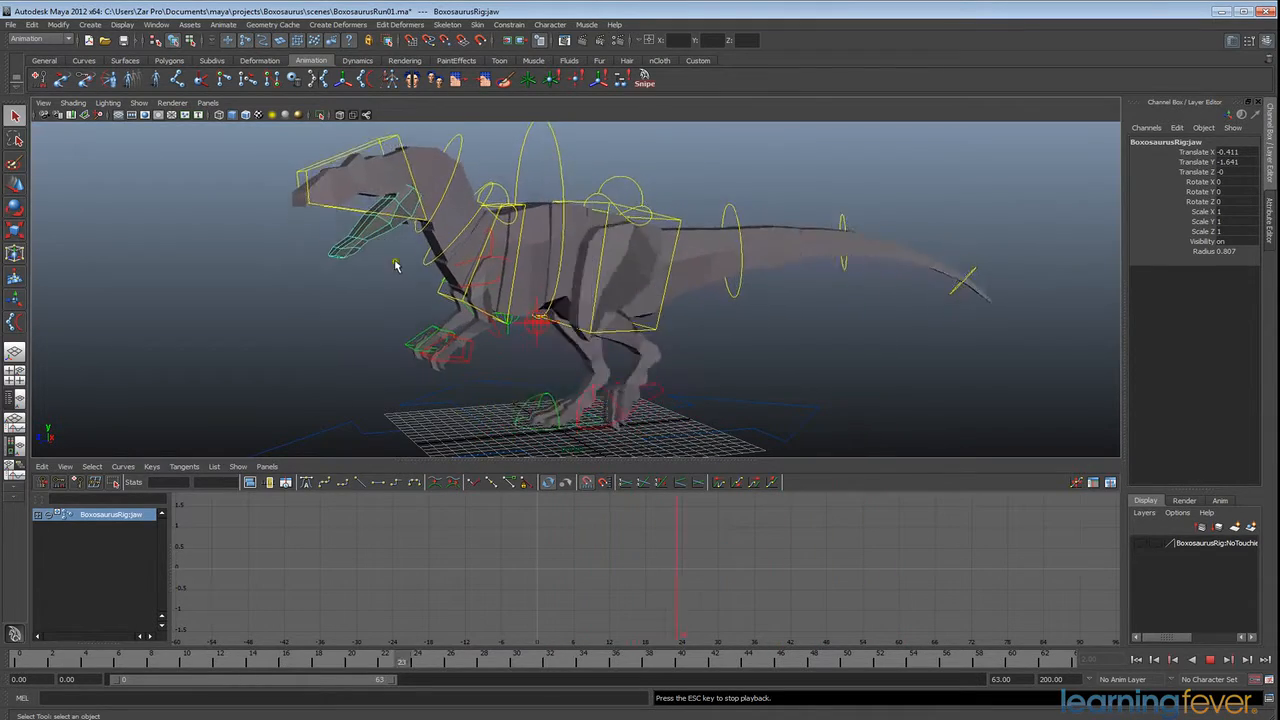
left_click(1212, 660)
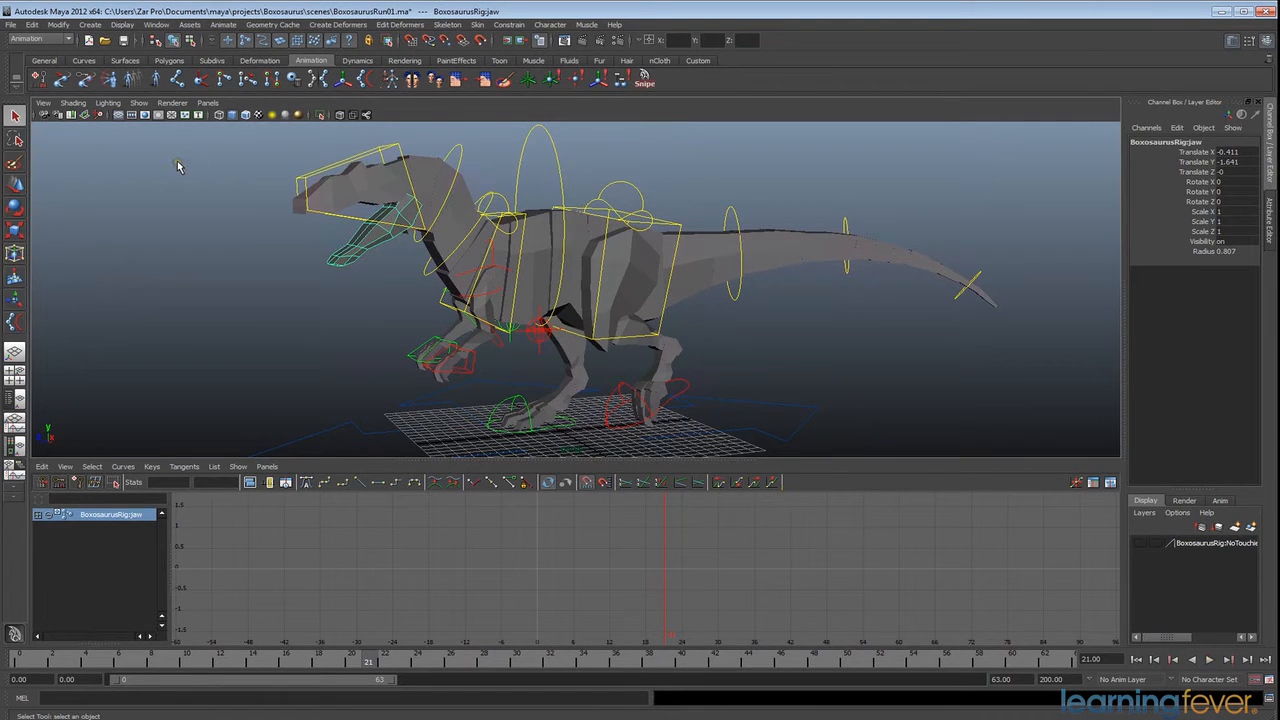
- Save the run scene and open the recent file BoxosaurusRig.ma
key("ctrl+s")
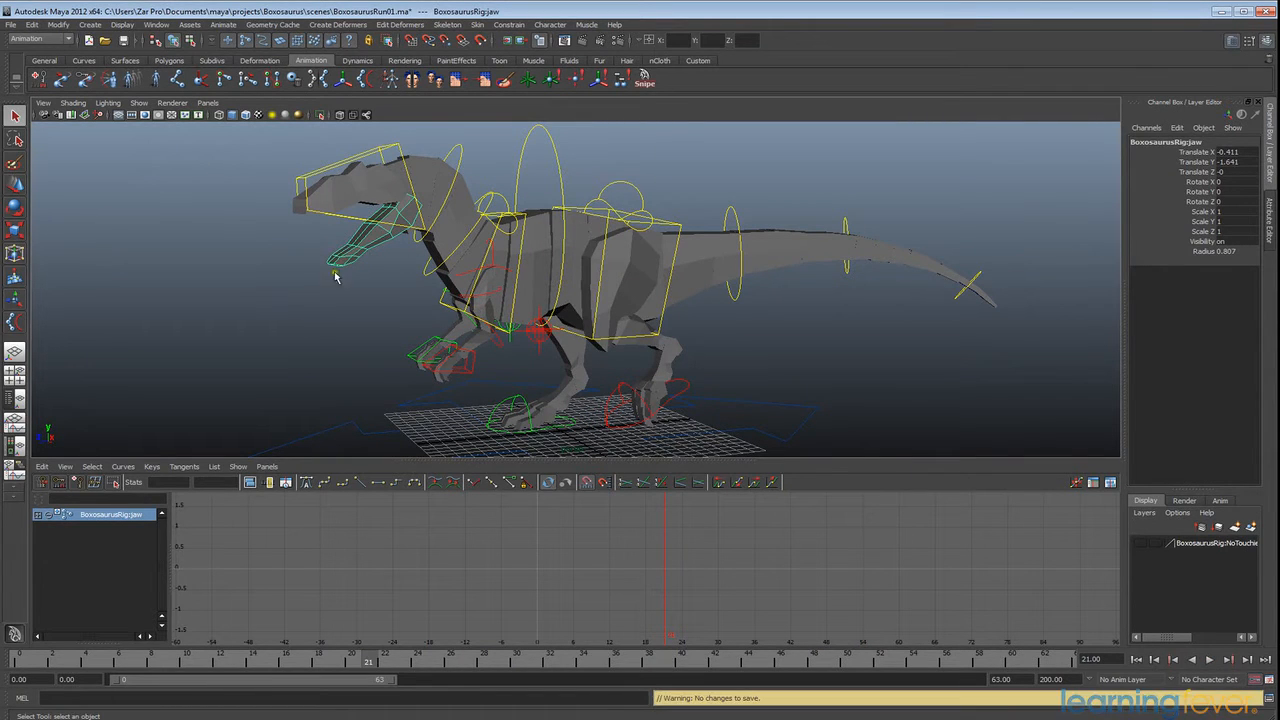
left_click(10, 24)
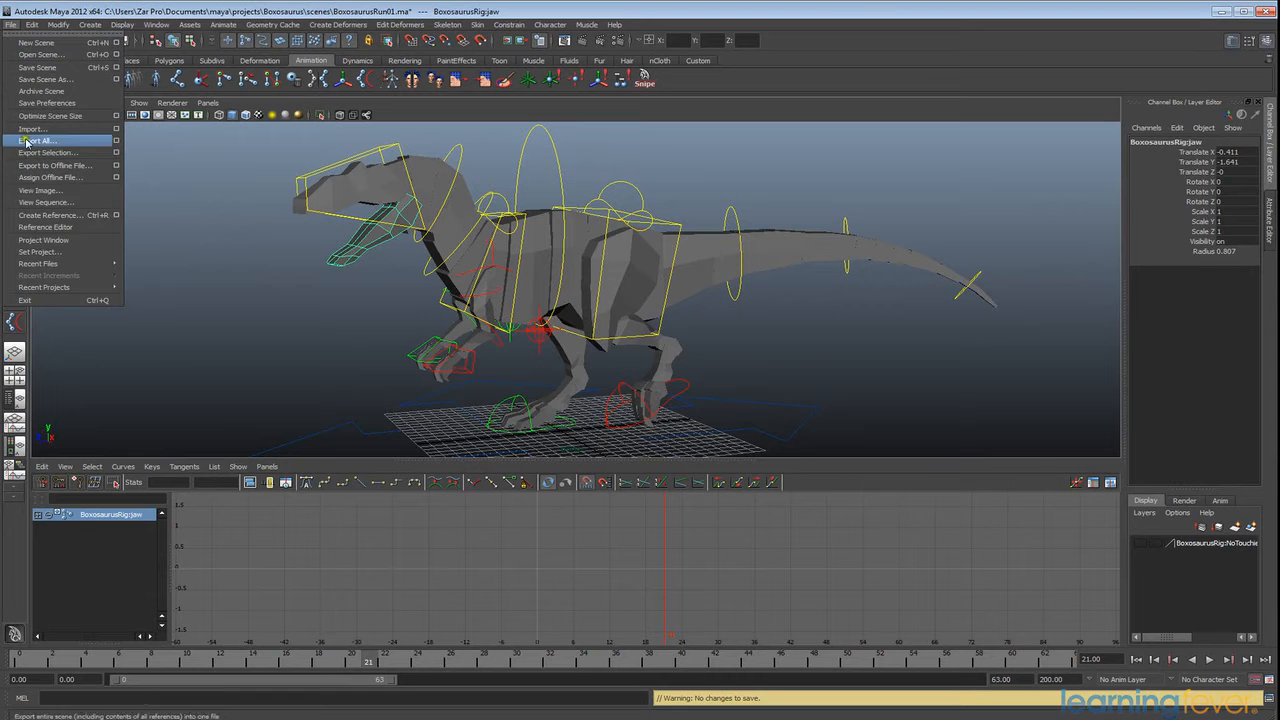
mouse_move(54, 267)
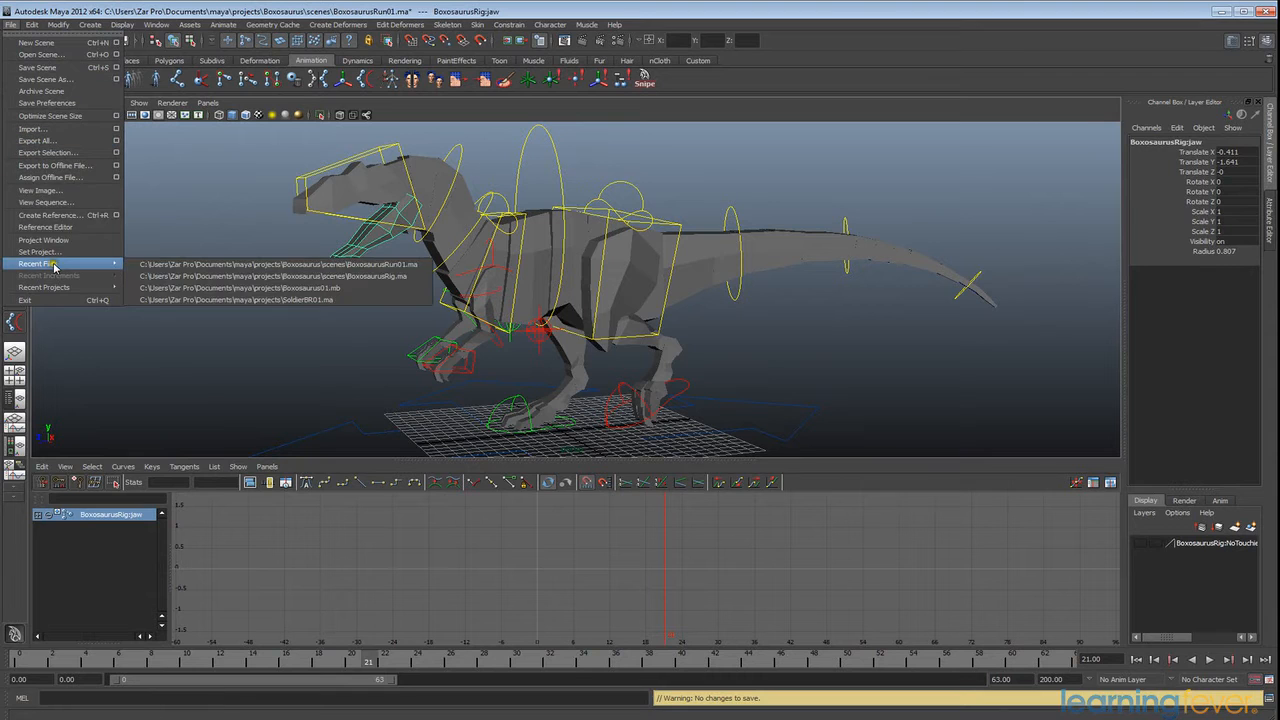
left_click(175, 276)
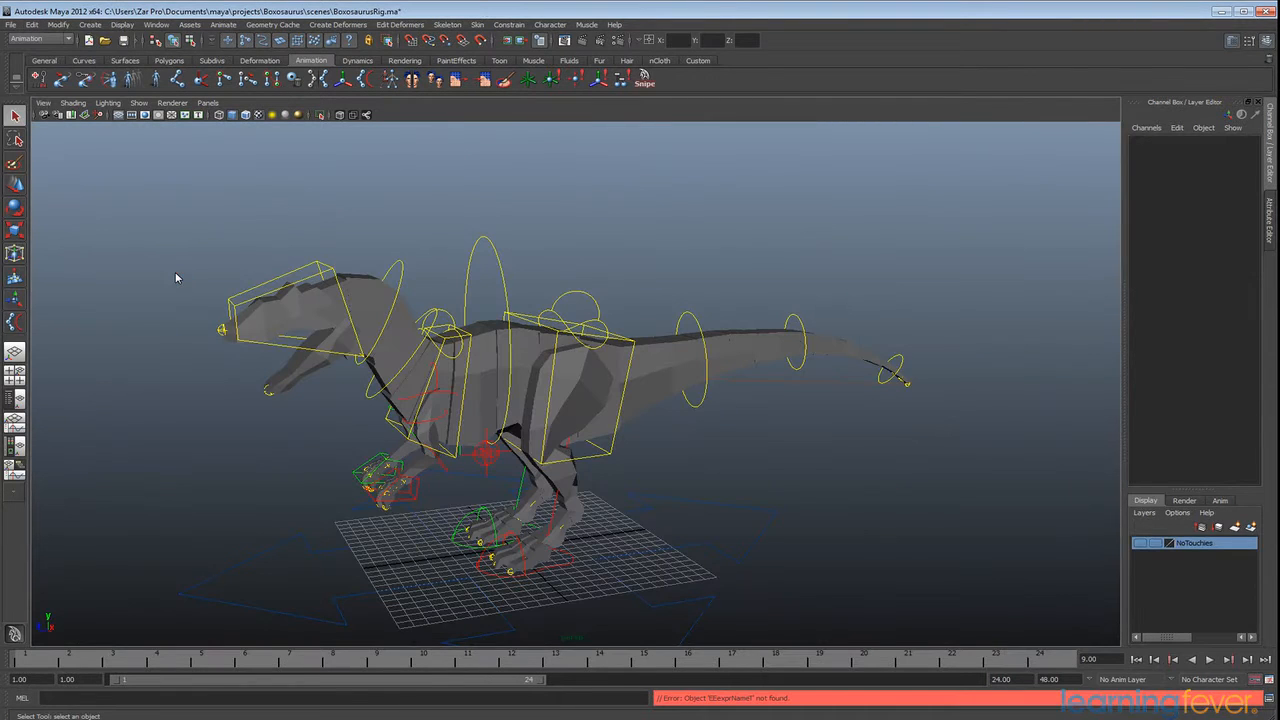
- Turn on X-ray display of the joints and select the jaw joint
left_click(366, 115)
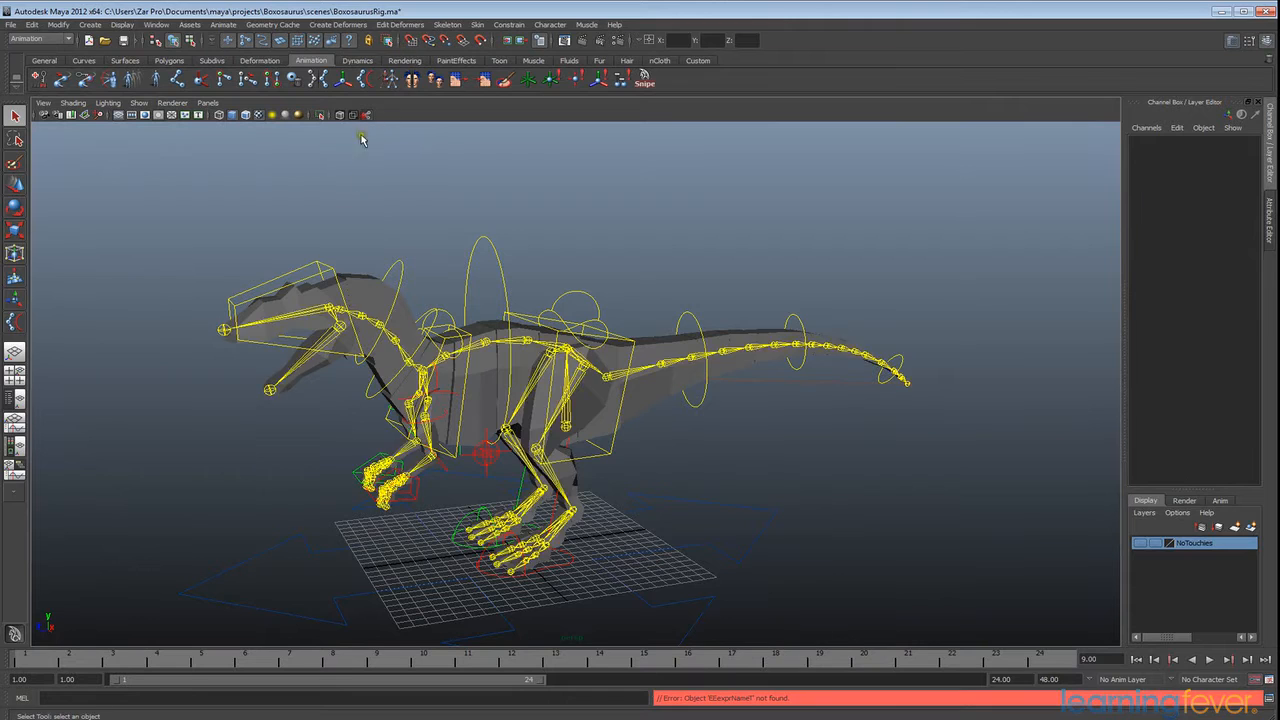
scroll(354, 341, "up", 3)
left_click(186, 312)
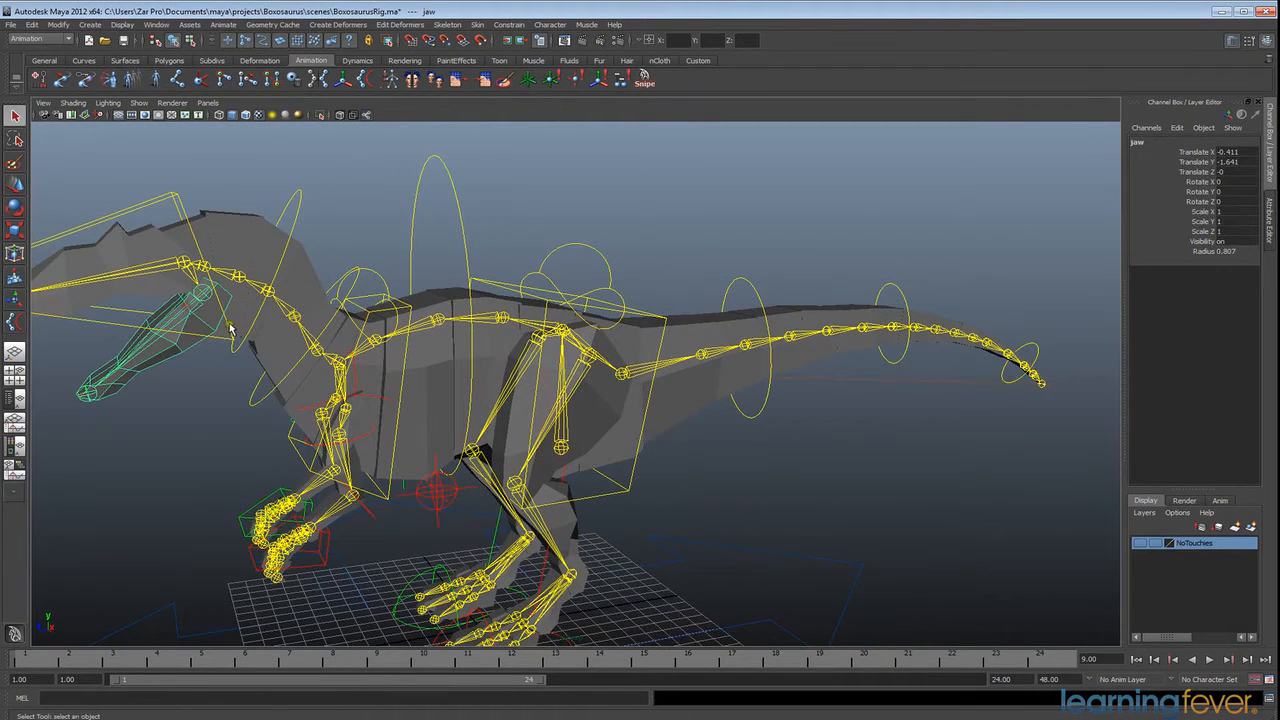
middle_click_drag(186, 312, 408, 348, "alt")
- Try rotating the jaw joint about its Z axis and undo the rotation
key("e")
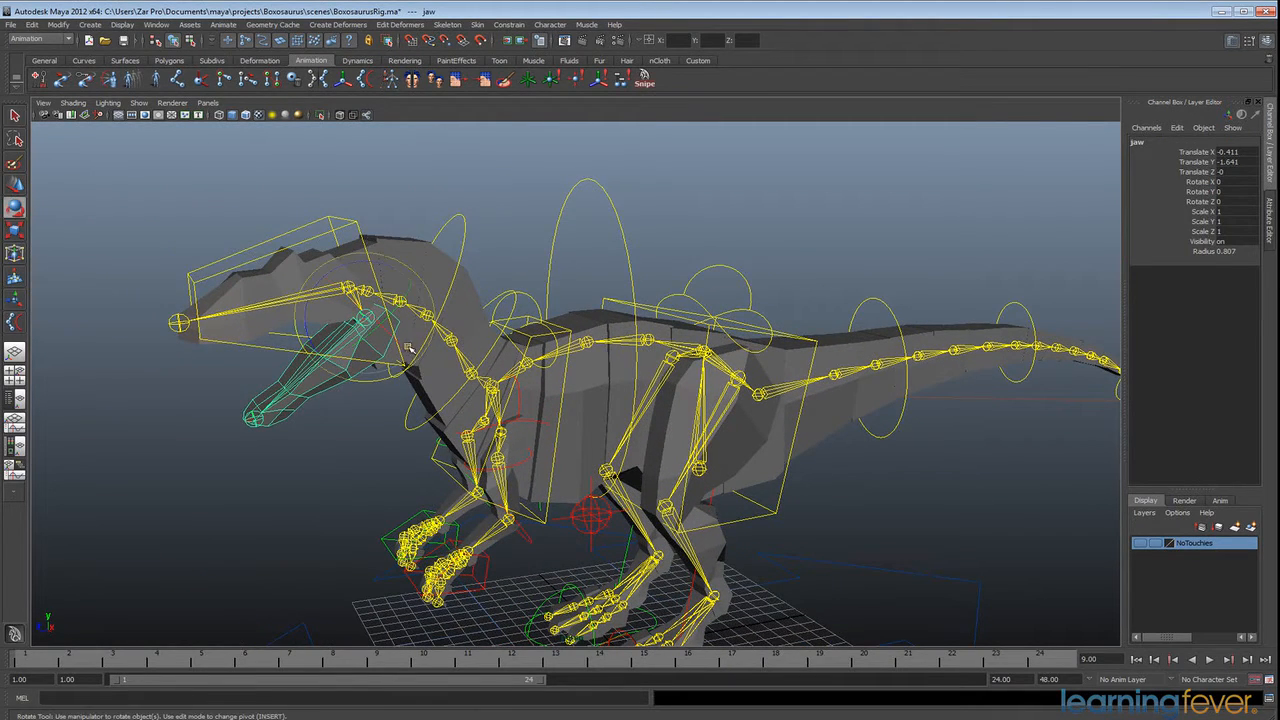
left_click_drag(306, 298, 312, 267)
key("ctrl+z")
key("ctrl+z")
key("ctrl+z")
key("ctrl+z")
key("ctrl+z")
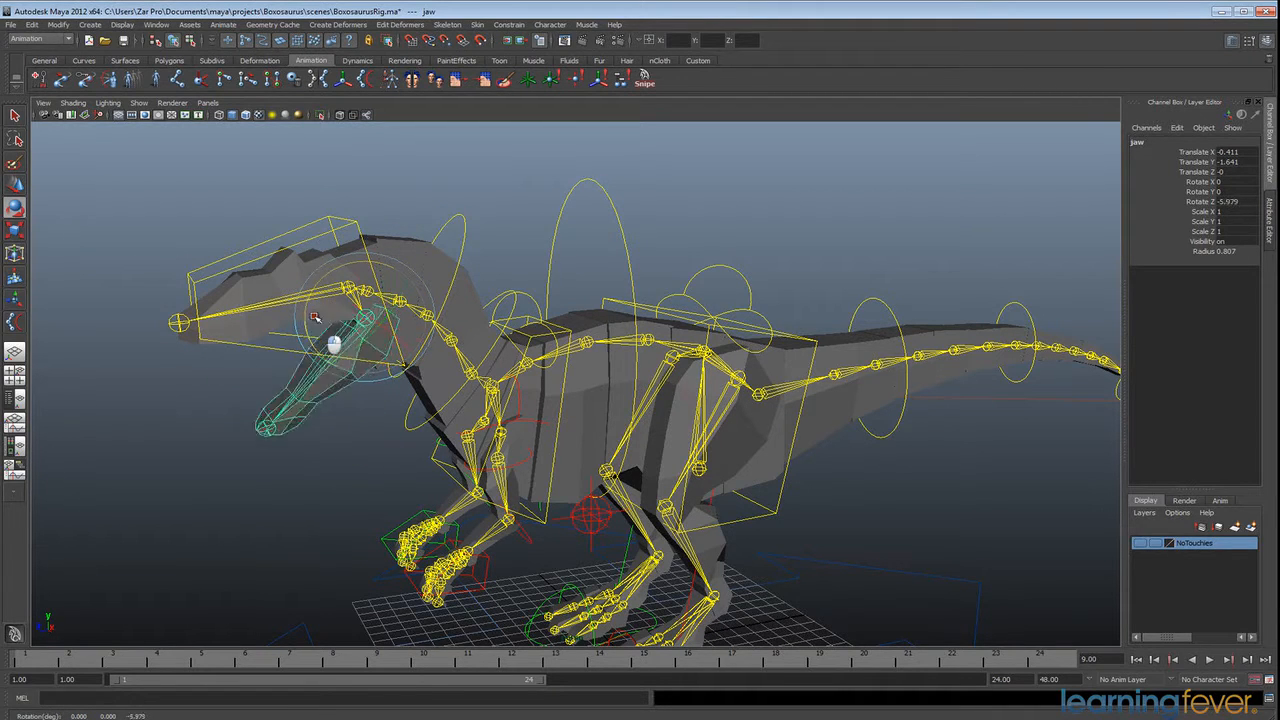
- Add a keyable float attribute with the long name jaw to the head control headCTRL
left_click(326, 235)
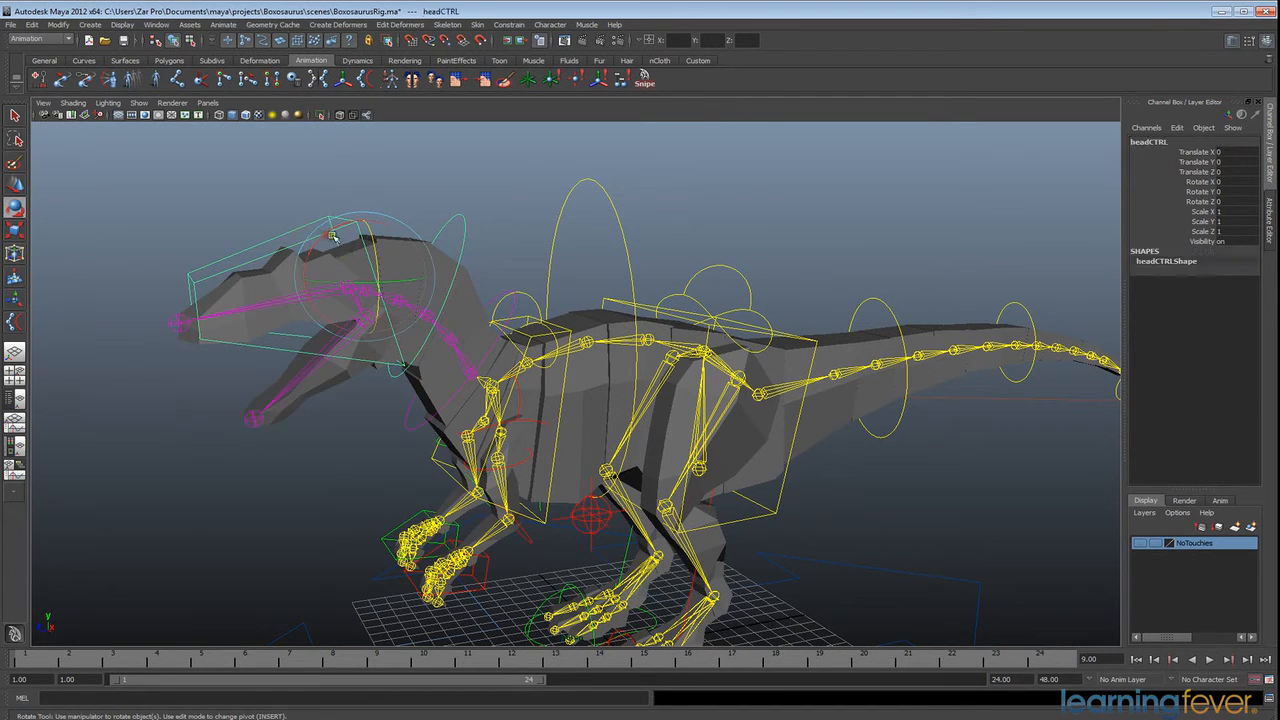
left_click(57, 24)
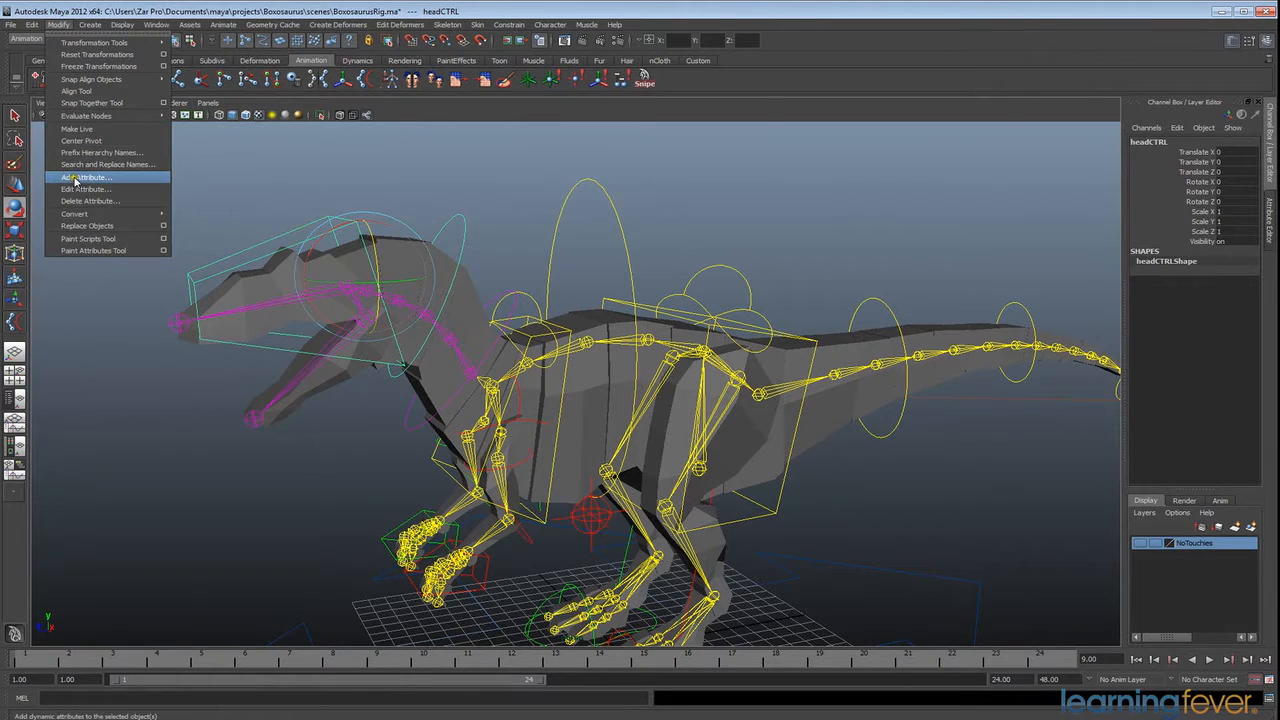
left_click(104, 179)
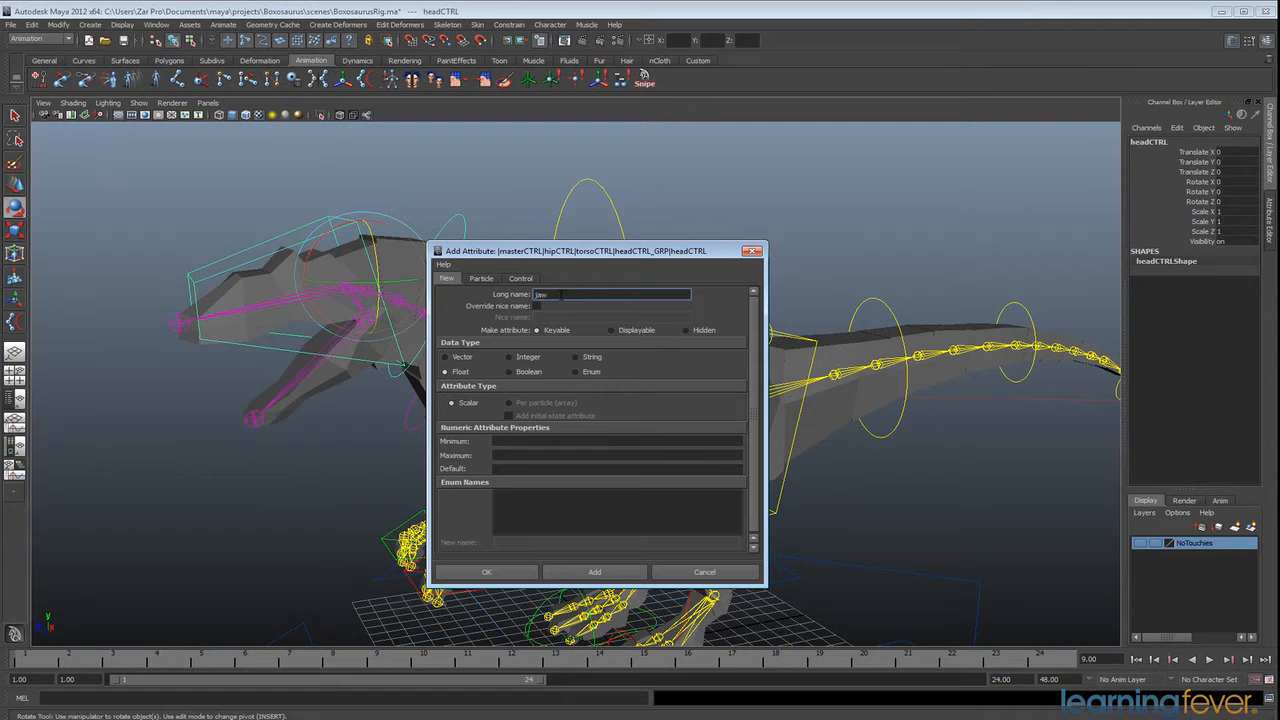
left_click(487, 573)
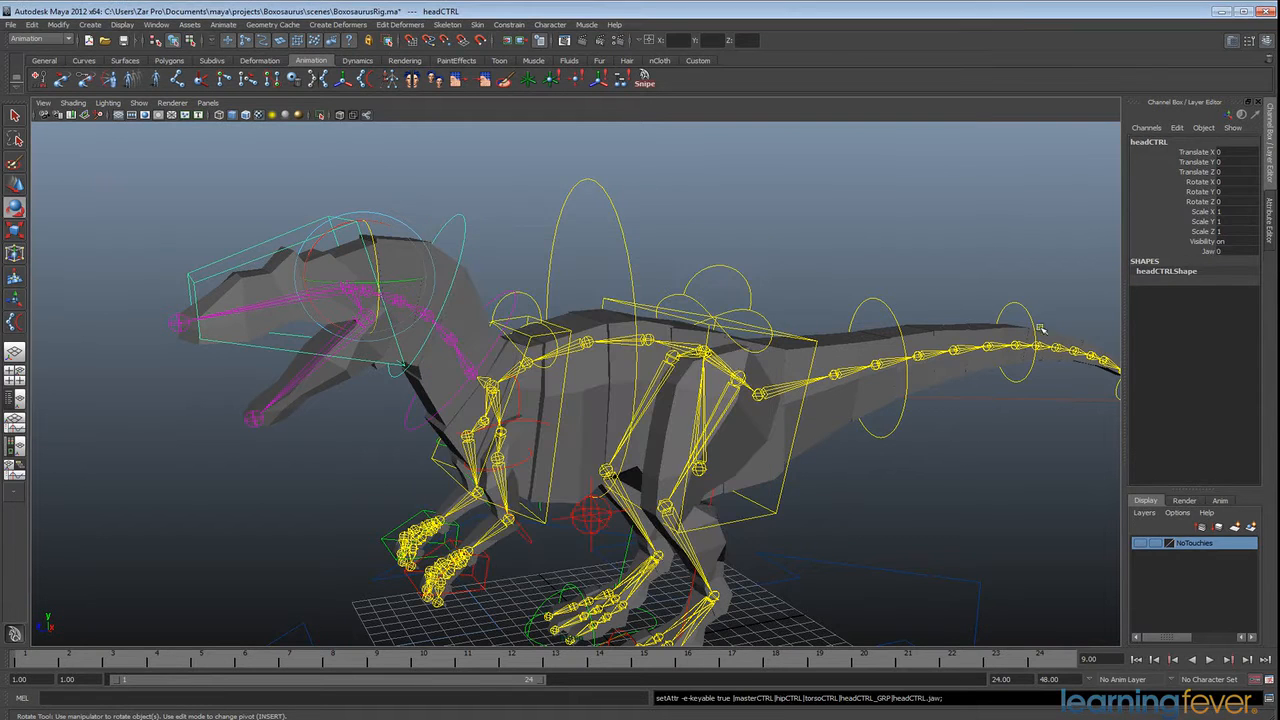
- Open the Connection Editor with headCTRL as the outputs and load the jaw joint as the inputs
left_click_drag(352, 391, 372, 375, "alt")
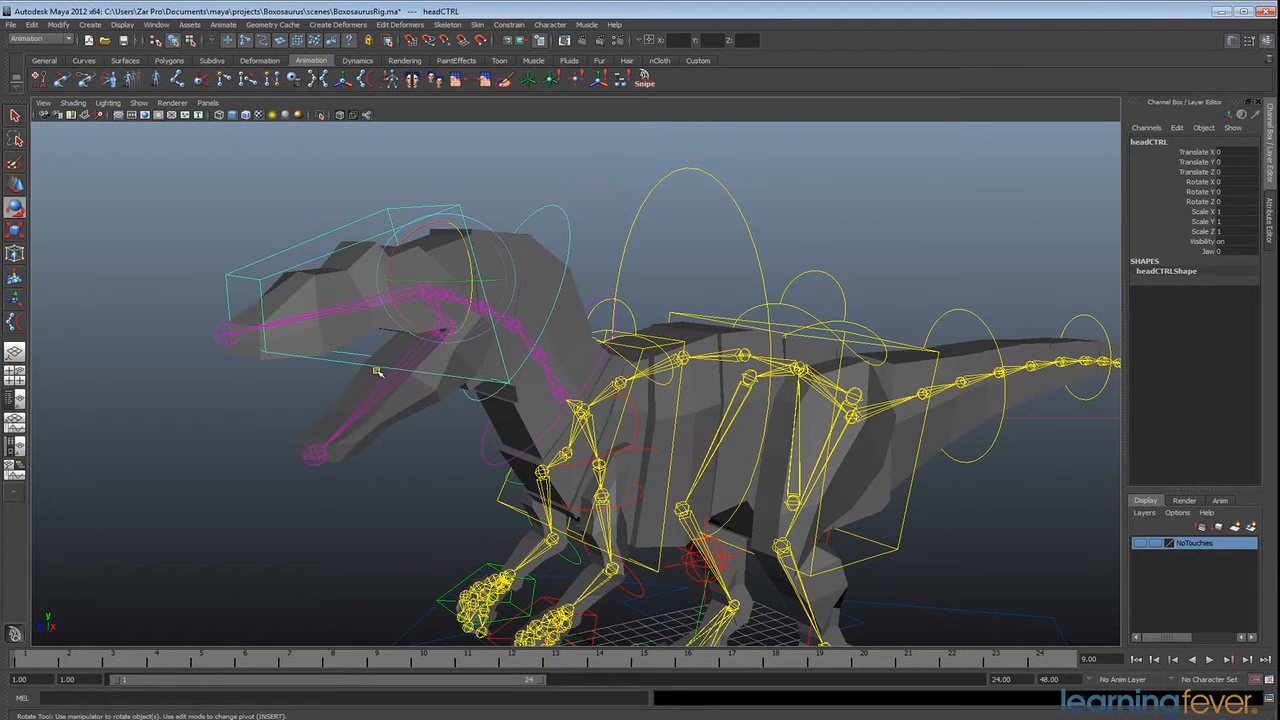
left_click(158, 24)
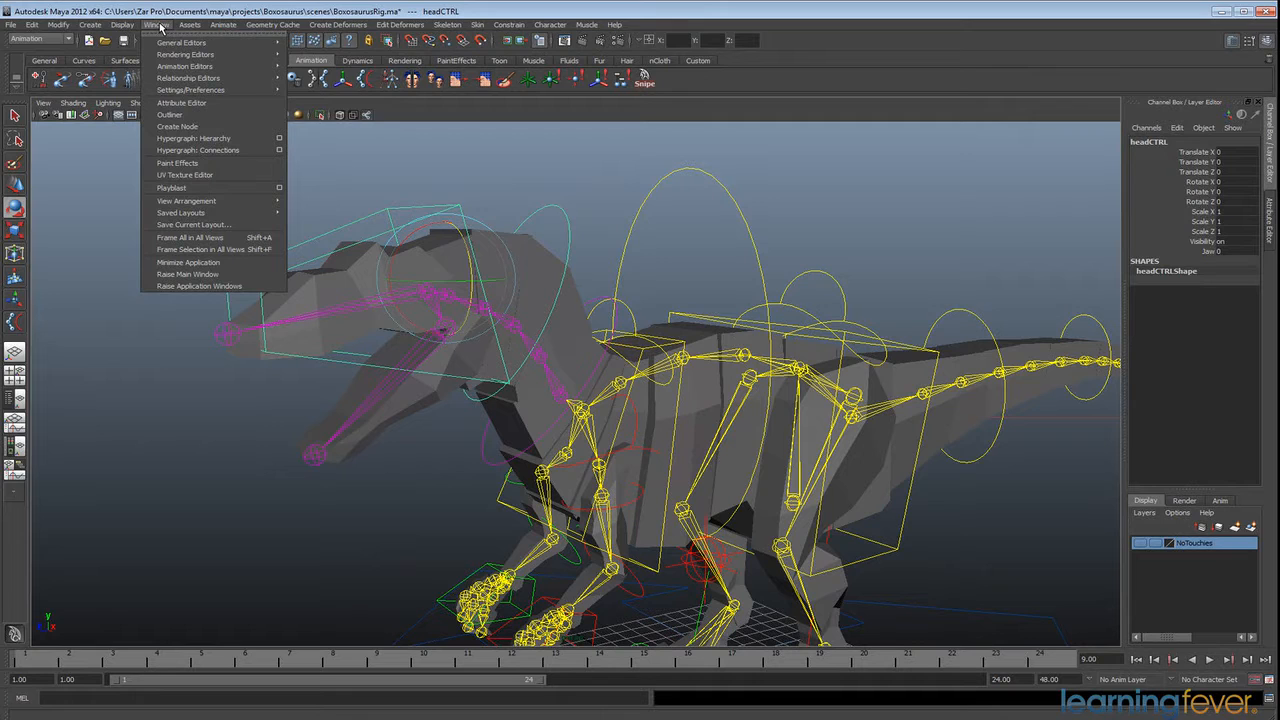
mouse_move(178, 43)
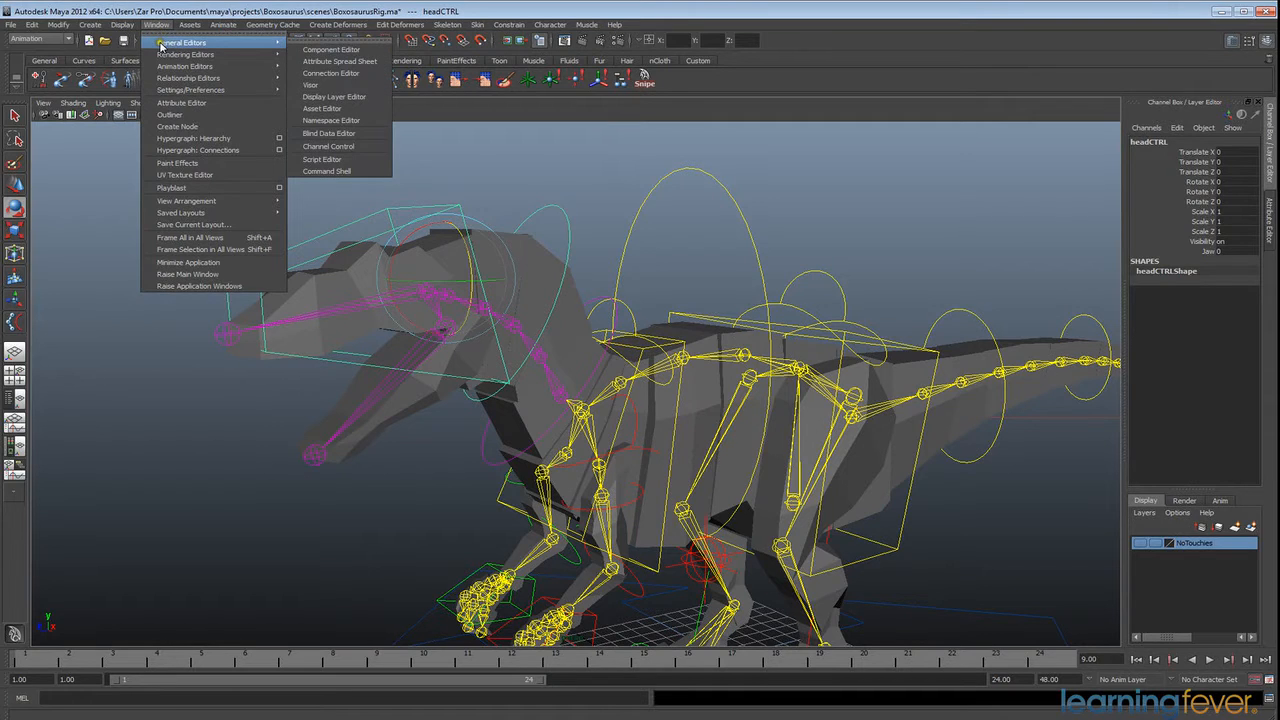
left_click(364, 77)
left_click_drag(580, 243, 785, 218)
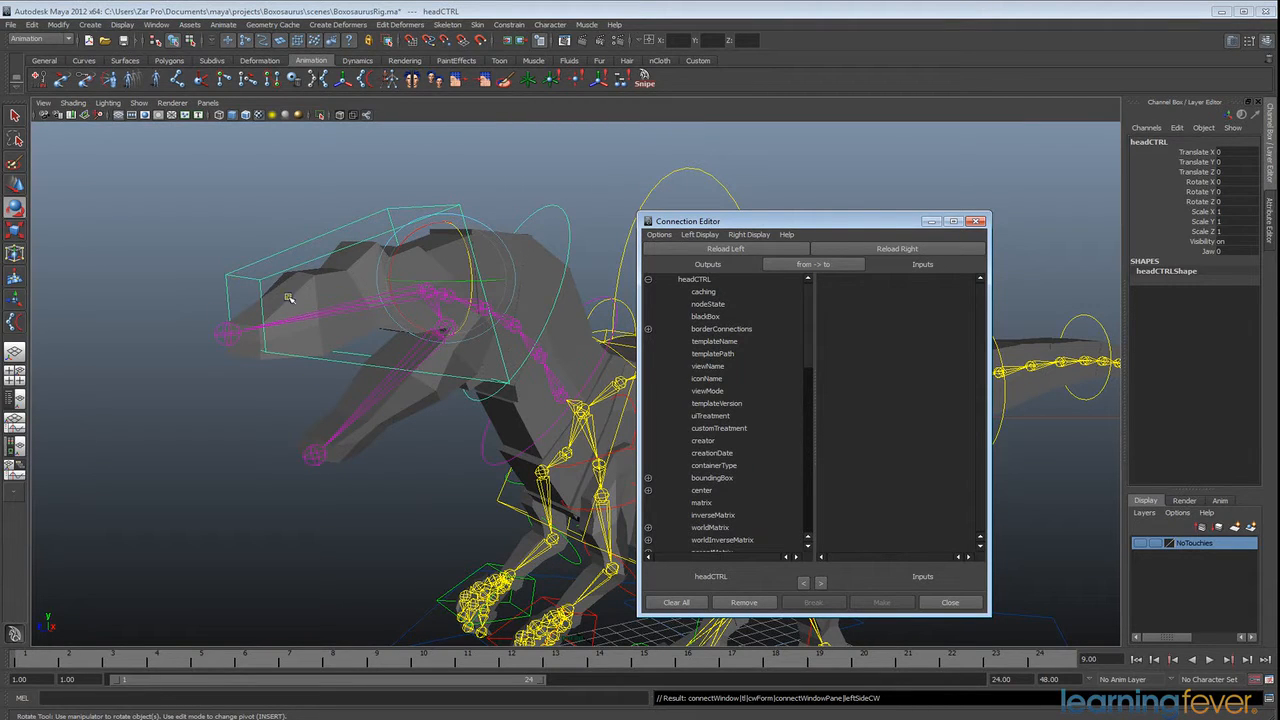
left_click(384, 390)
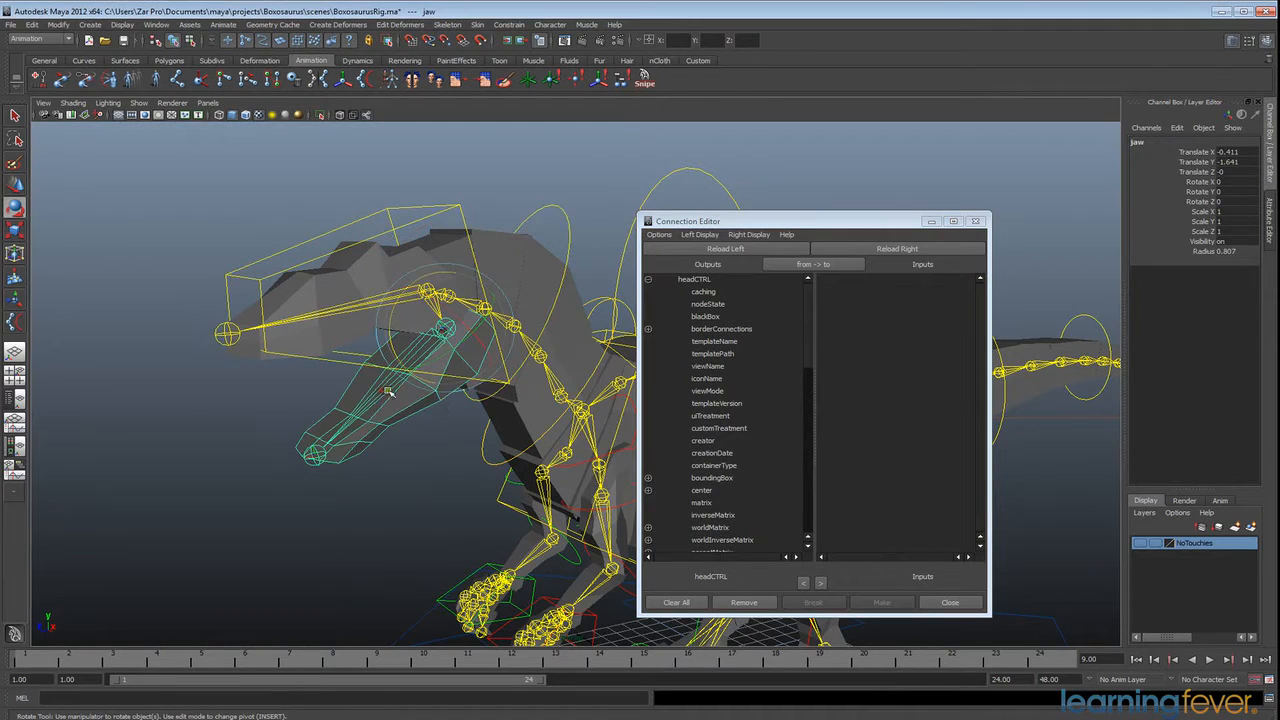
left_click(940, 252)
- Connect the jaw attribute of headCTRL to the jaw joint's rotateZ
left_click_drag(807, 336, 803, 515)
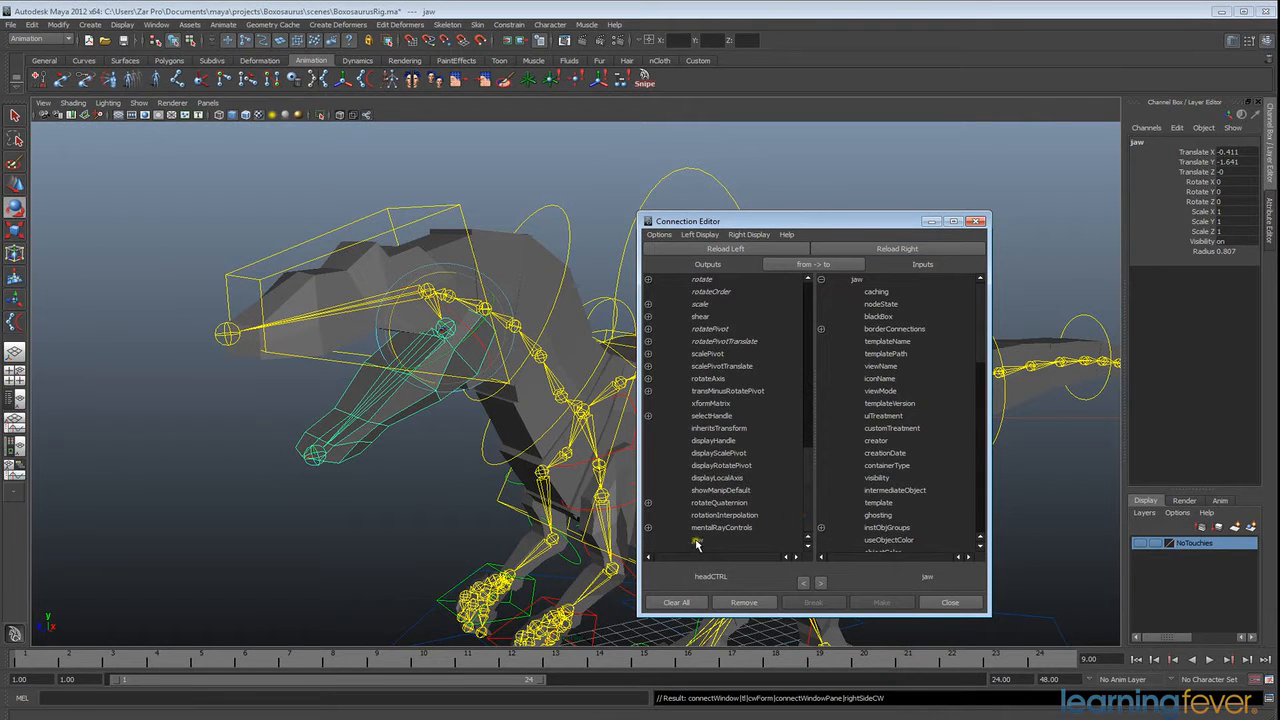
left_click(697, 541)
left_click_drag(980, 334, 966, 458)
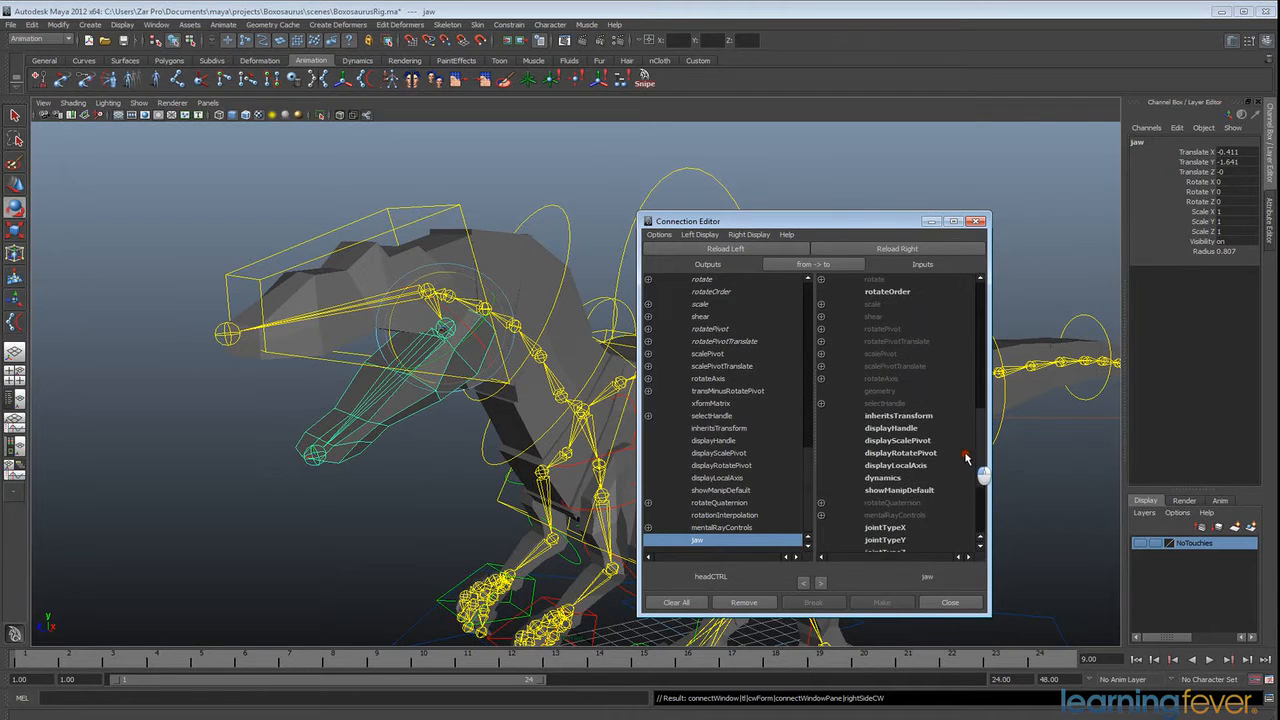
left_click(821, 281)
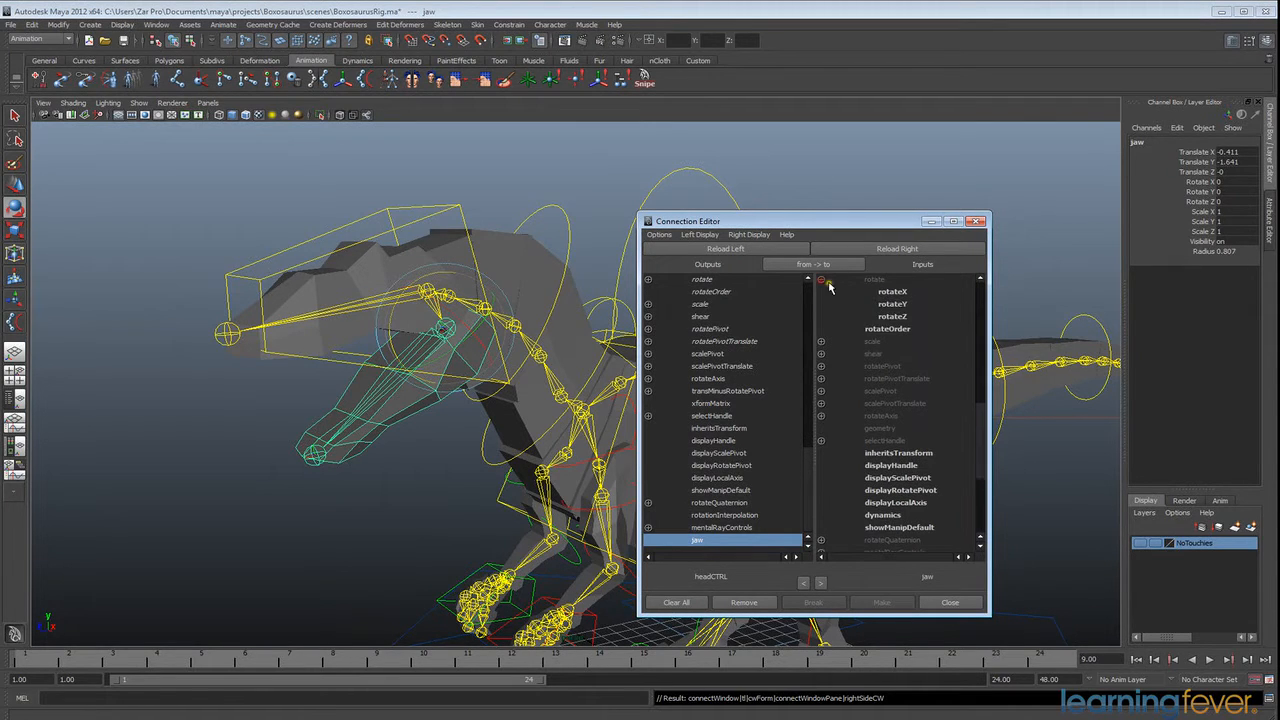
left_click(890, 317)
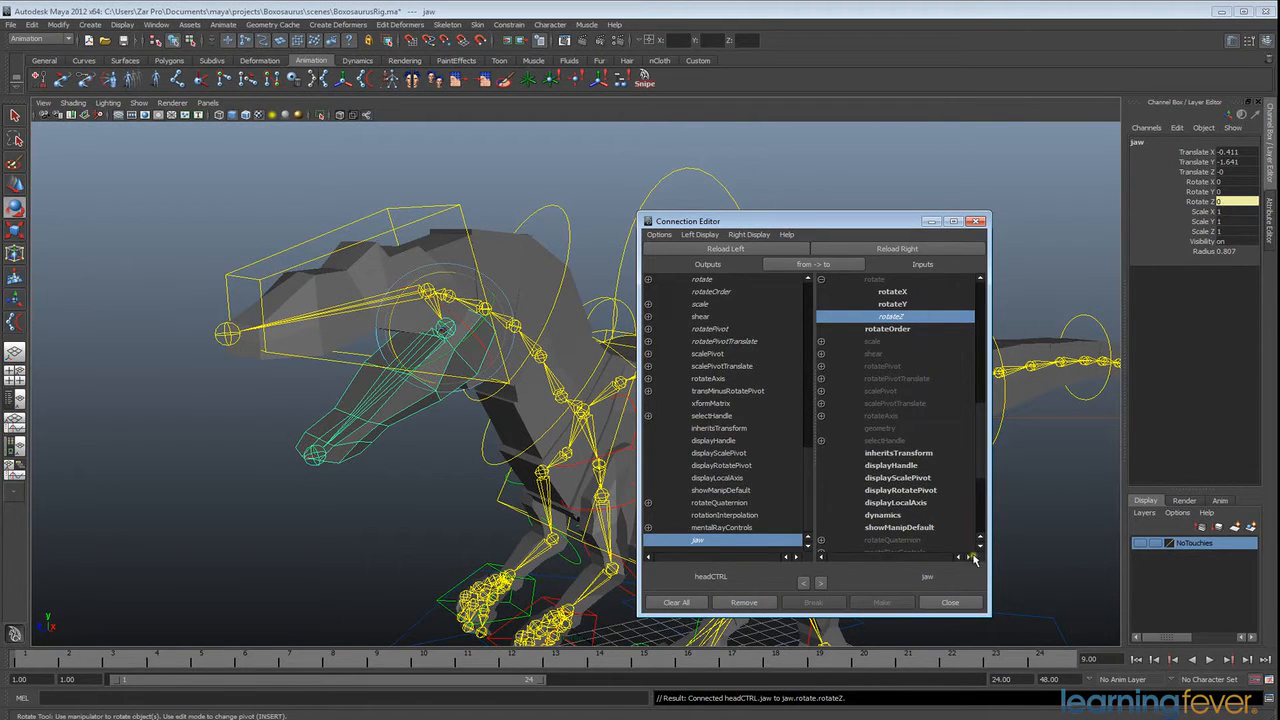
- Test the head control's Jaw channel at 20.5, undo the change and close the Connection Editor
left_click(343, 362)
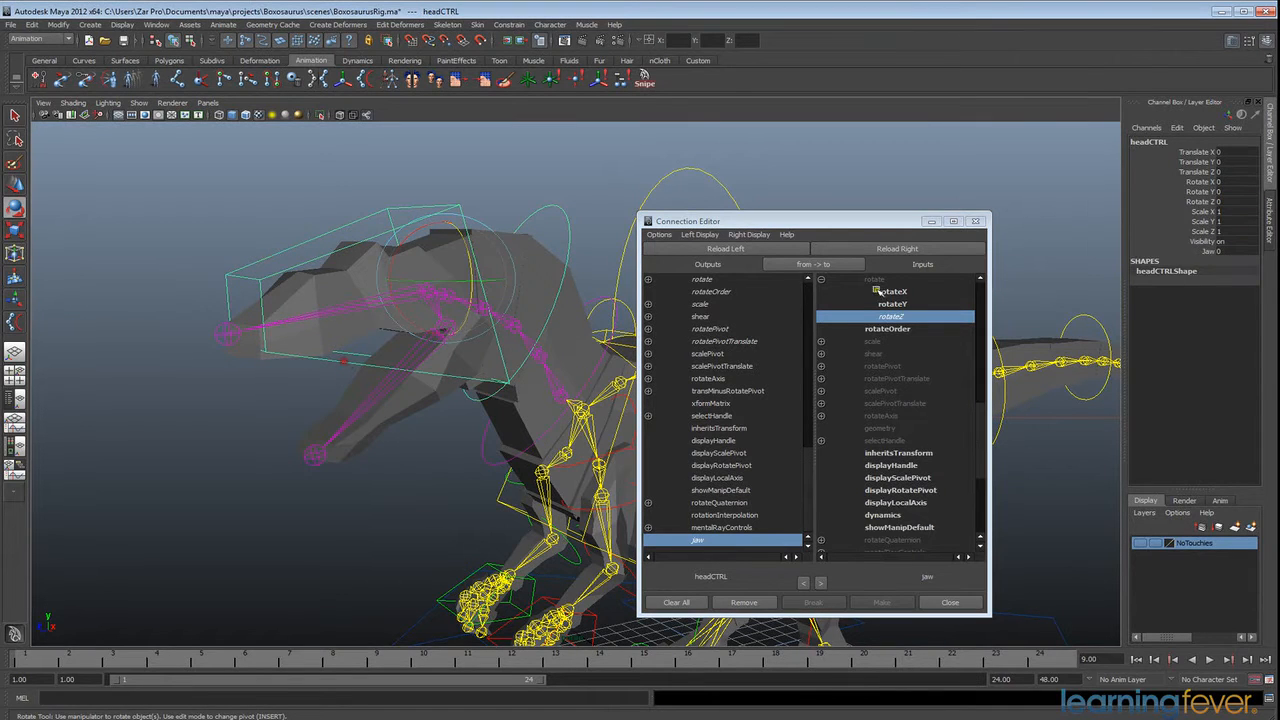
left_click(1208, 251)
middle_click_drag(382, 387, 515, 357)
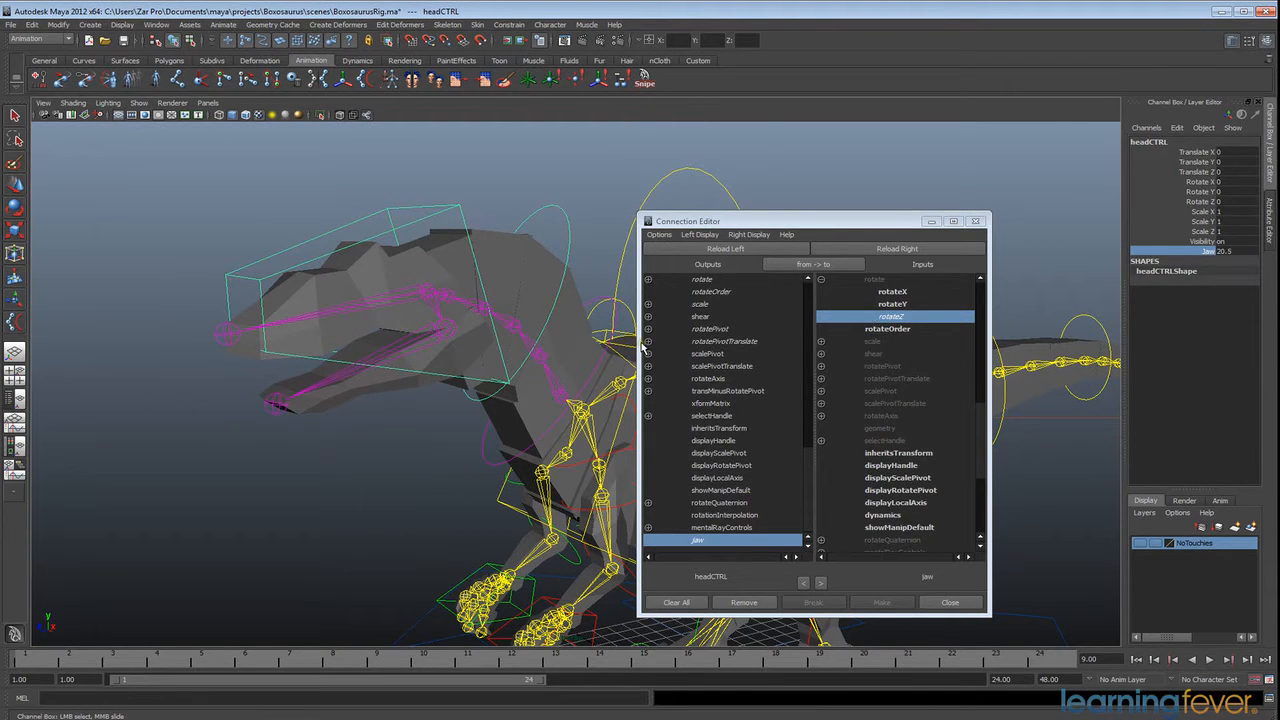
key("ctrl+z")
left_click(976, 221)
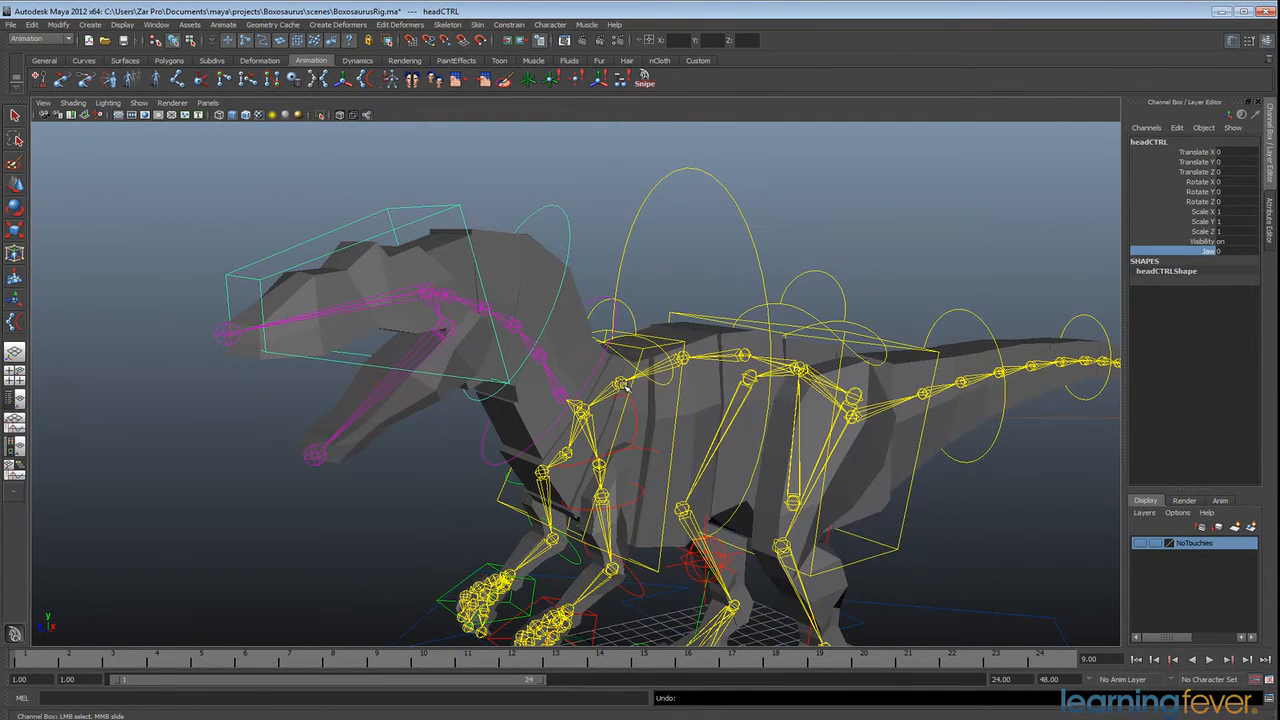
- Select the head, neck, shoulder, torso and stomach controls together
left_click_drag(622, 385, 703, 385, "alt")
middle_click_drag(447, 381, 505, 405, "alt")
left_click_drag(572, 418, 523, 422, "alt")
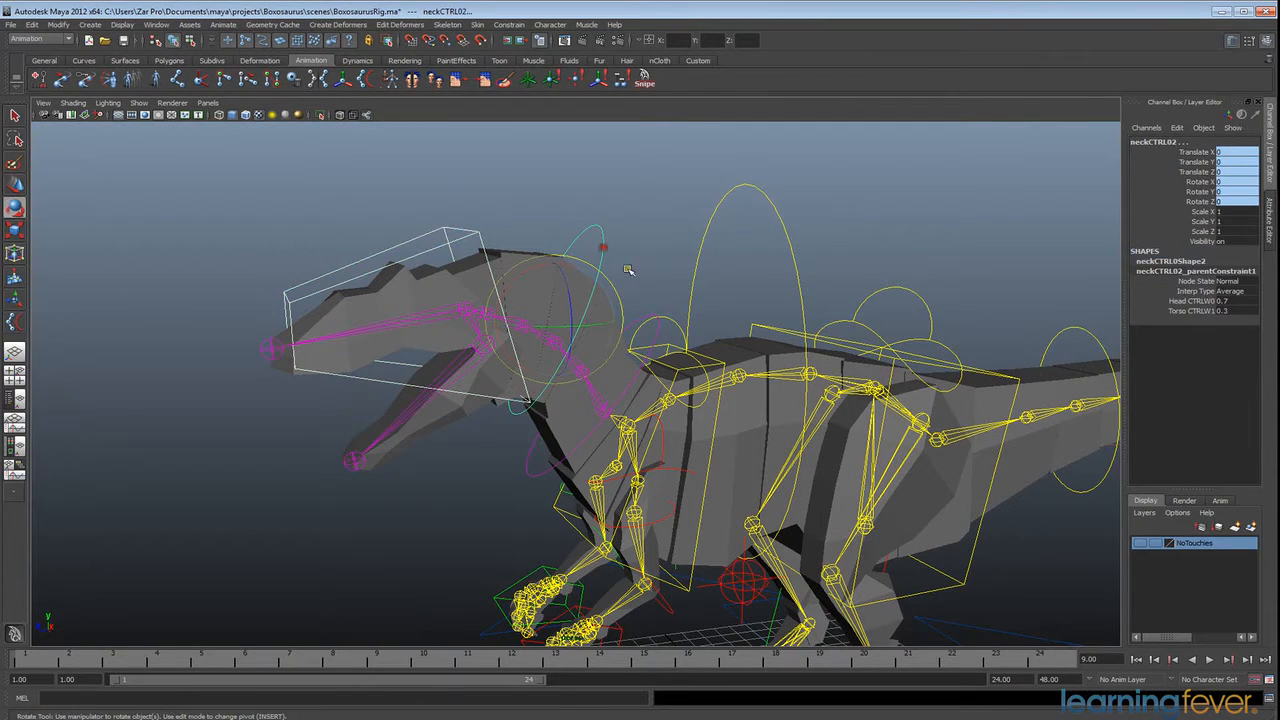
left_click(657, 324, "shift")
left_click(681, 328, "shift")
left_click(721, 360, "shift")
left_click(794, 261, "shift")
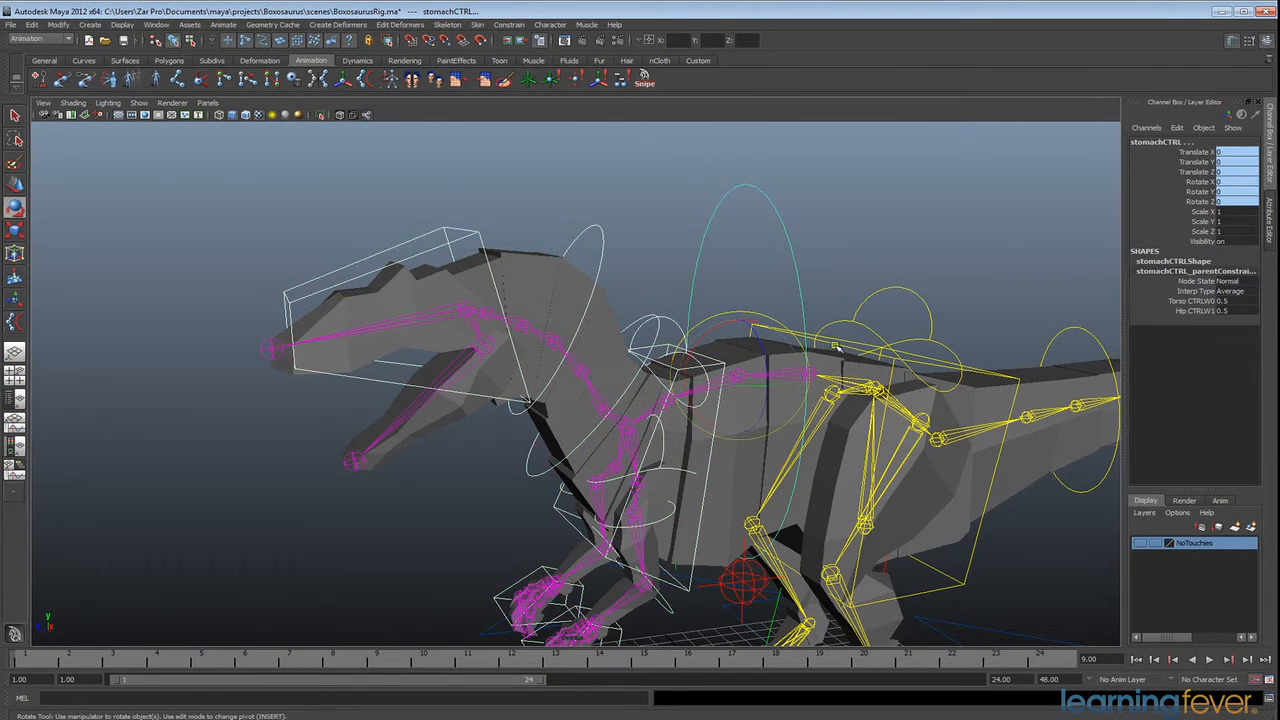
- Add the hip controls and all the tail controls to the selection
left_click(855, 352)
left_click(866, 301, "shift")
left_click(1084, 333, "shift")
middle_click_drag(1079, 396, 612, 350, "alt")
left_click(800, 317)
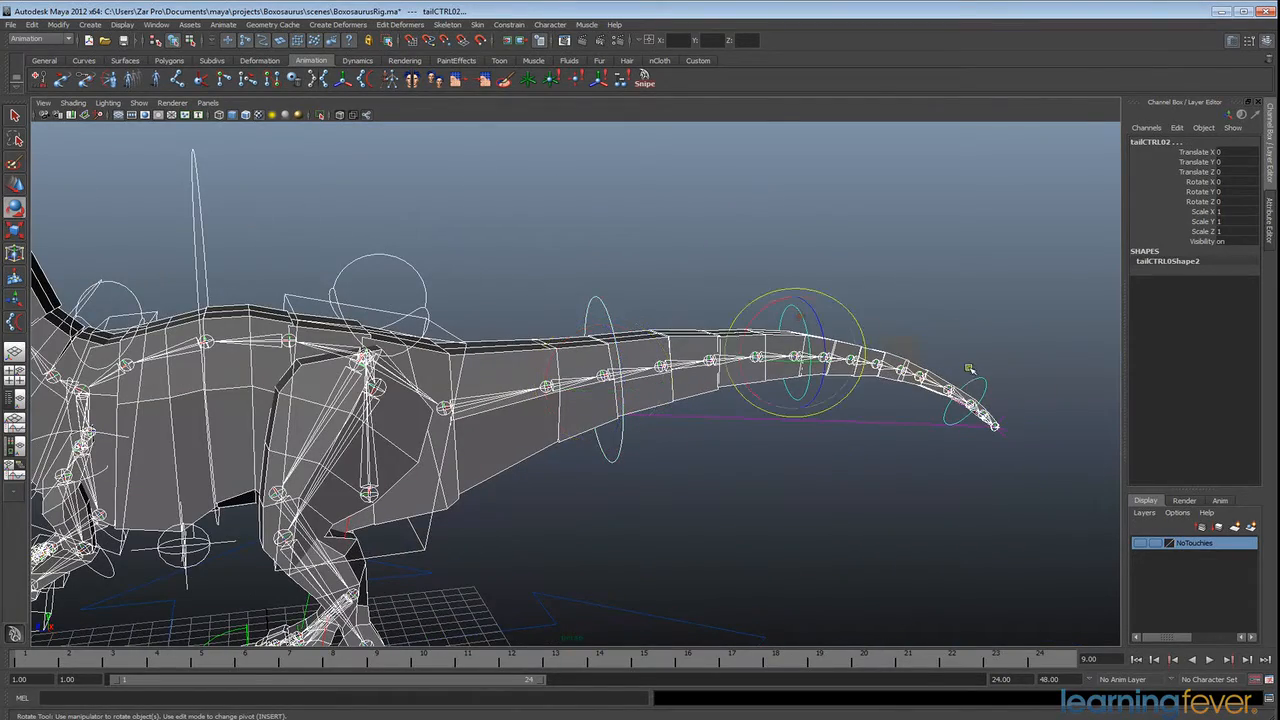
left_click(978, 385)
- Add the knee pole-vector, hand and foot controls to the selection
left_click_drag(978, 385, 578, 308, "alt")
key("e")
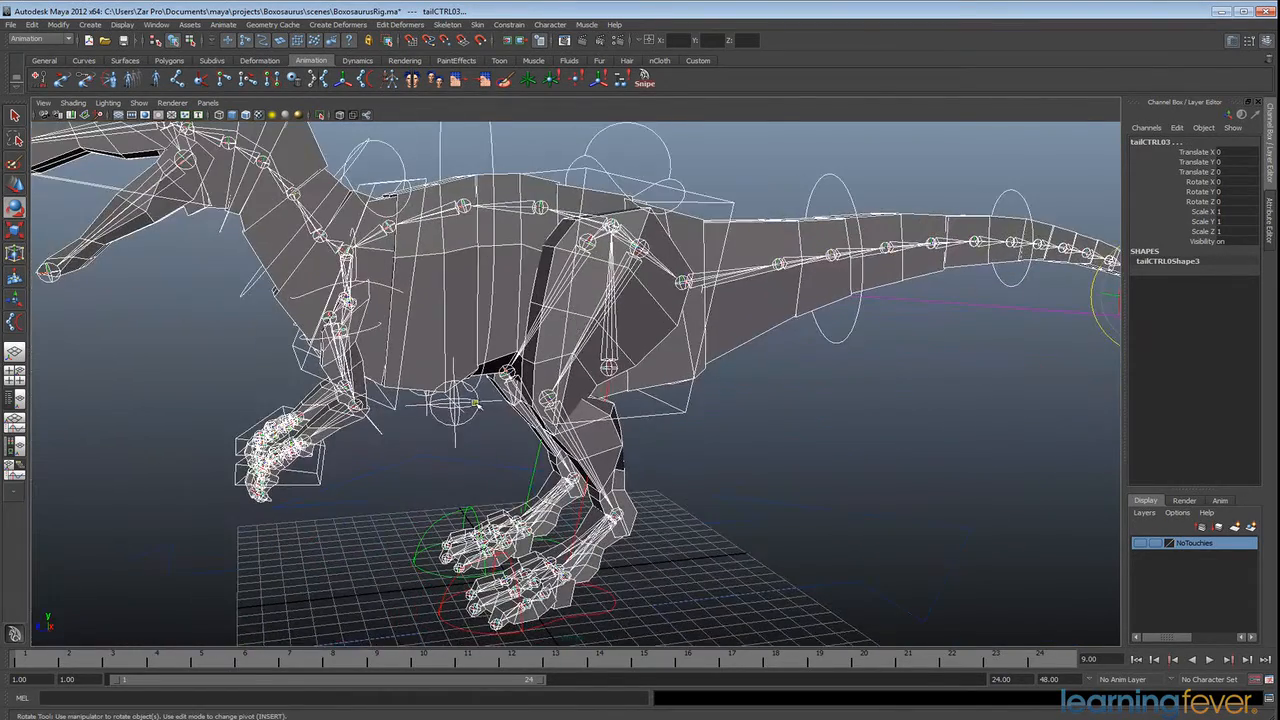
left_click(456, 420)
left_click_drag(405, 485, 396, 460, "alt")
left_click(414, 468)
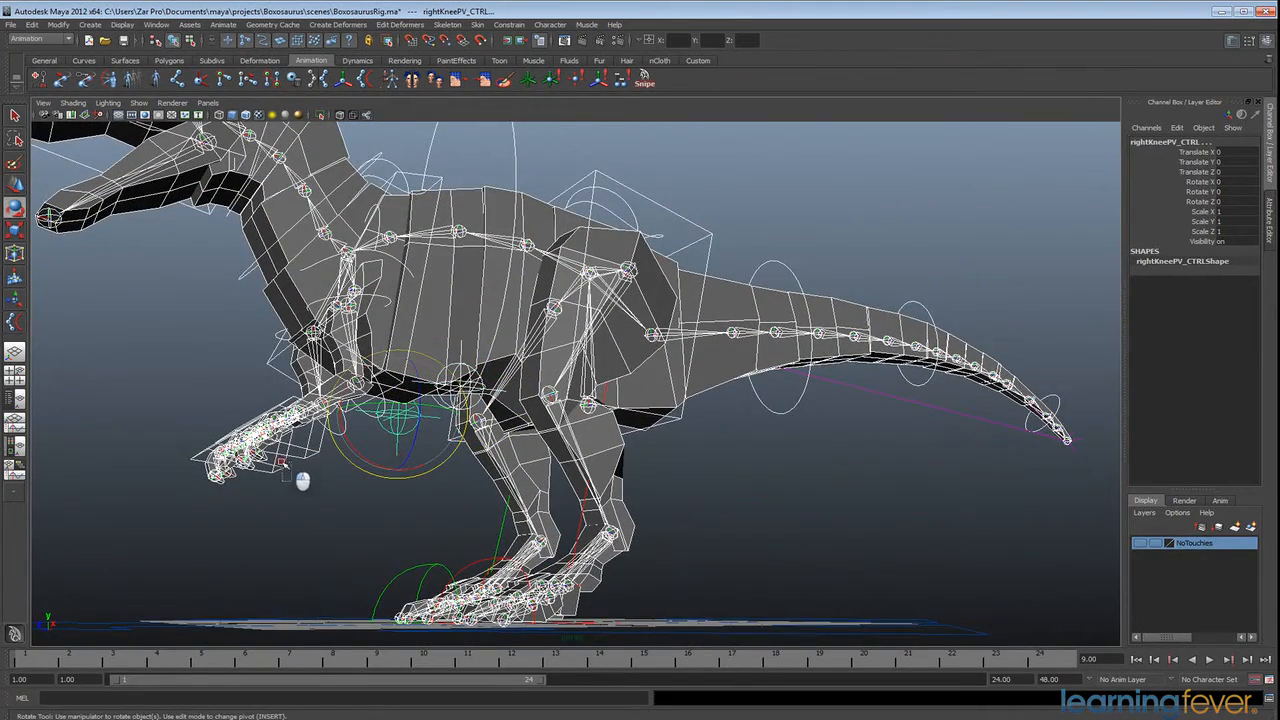
left_click(297, 453)
left_click_drag(415, 549, 378, 548, "alt")
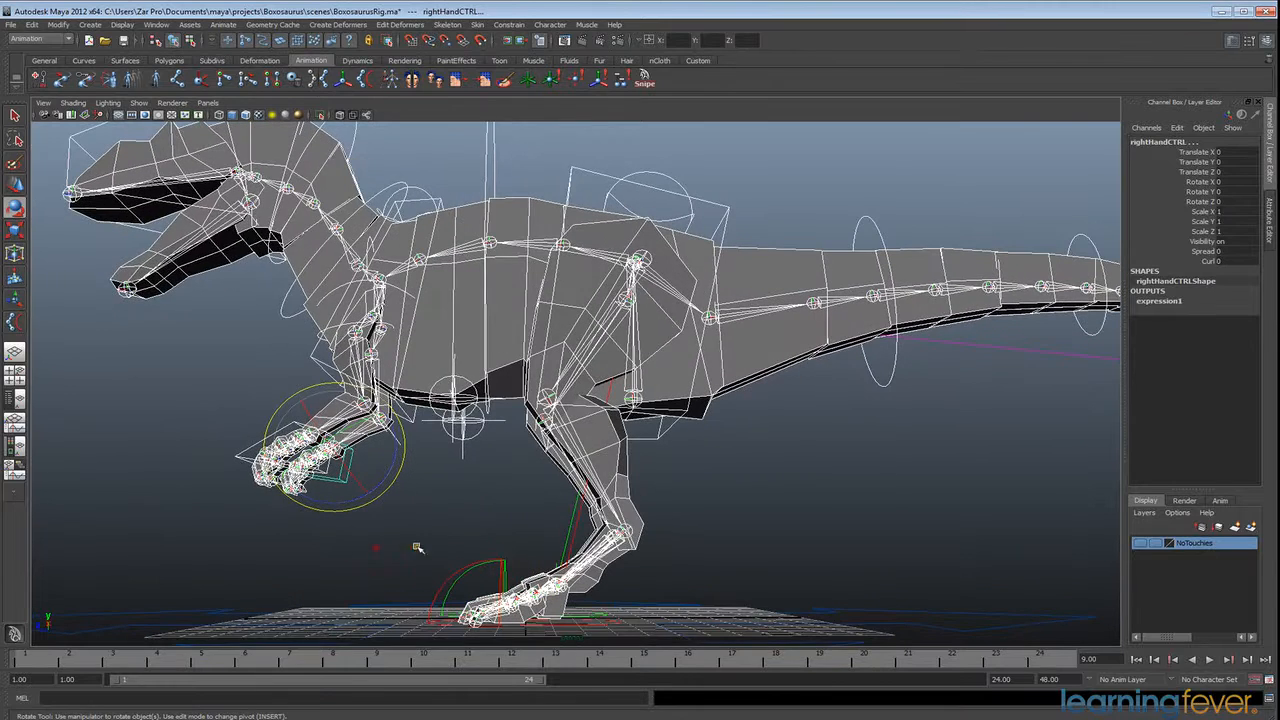
left_click(503, 572)
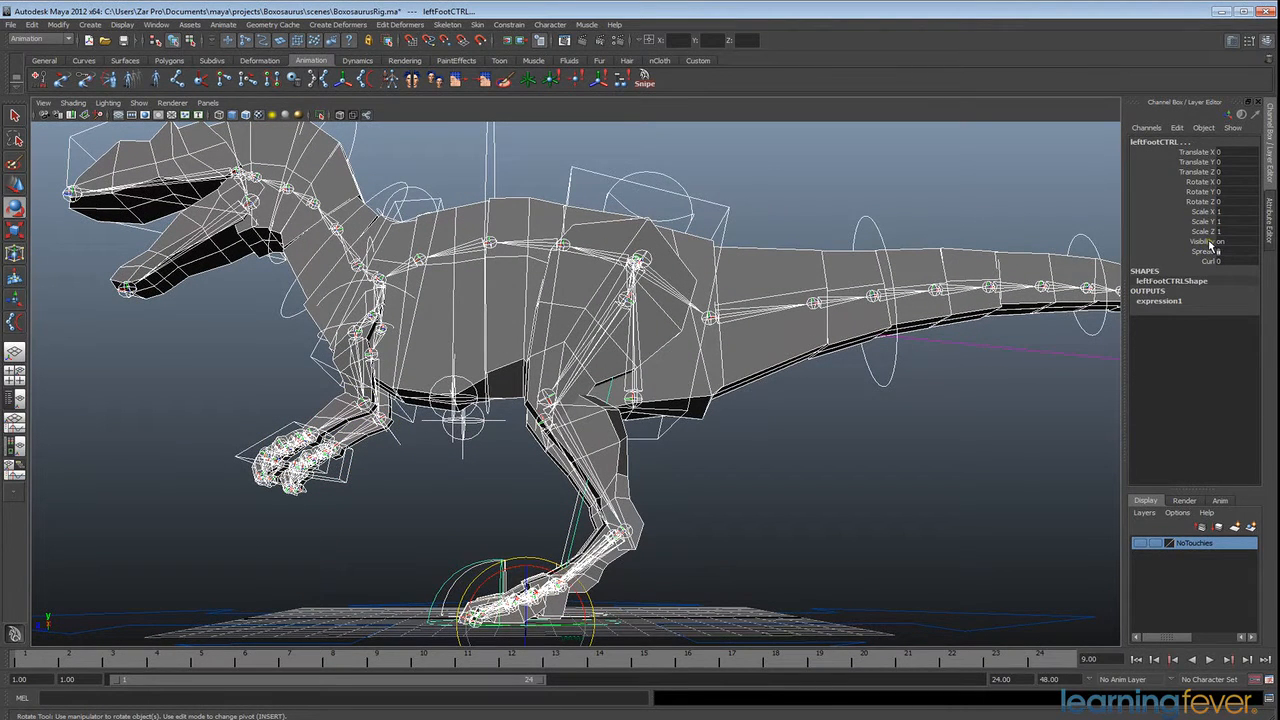
- Lock the scale and visibility channels of all selected controls
left_click_drag(1207, 246, 1206, 213)
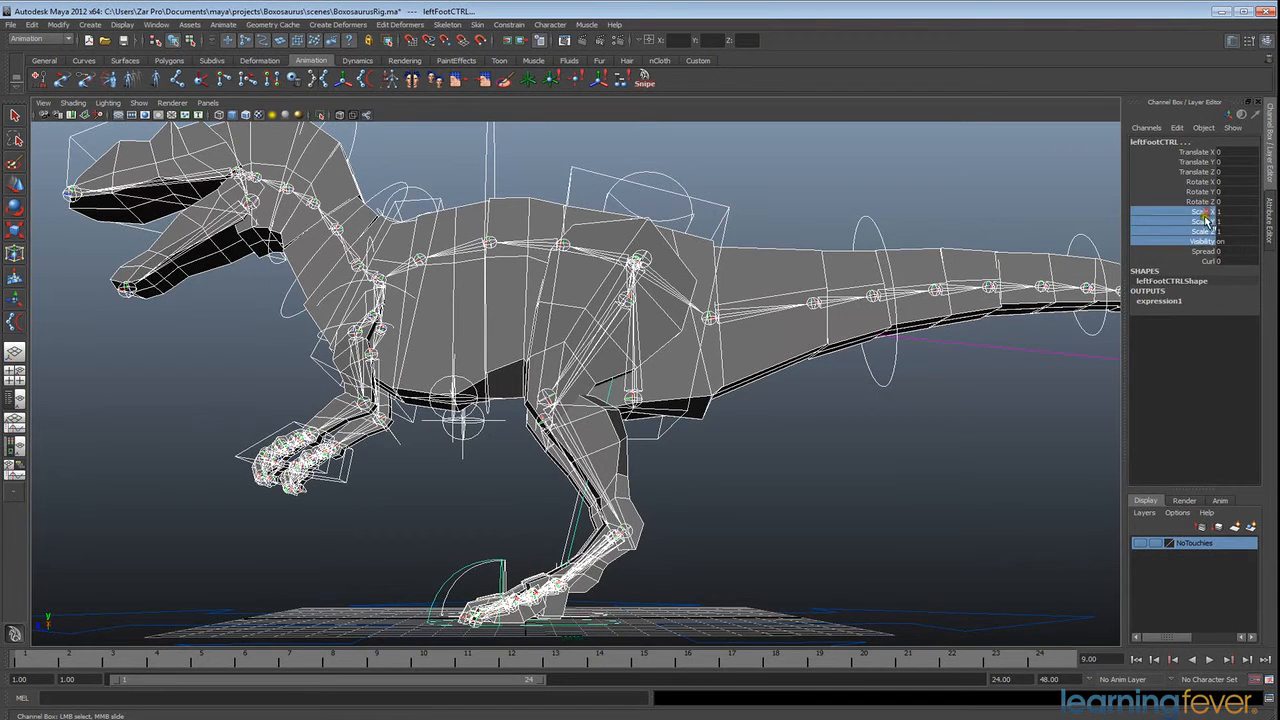
right_click(1207, 221)
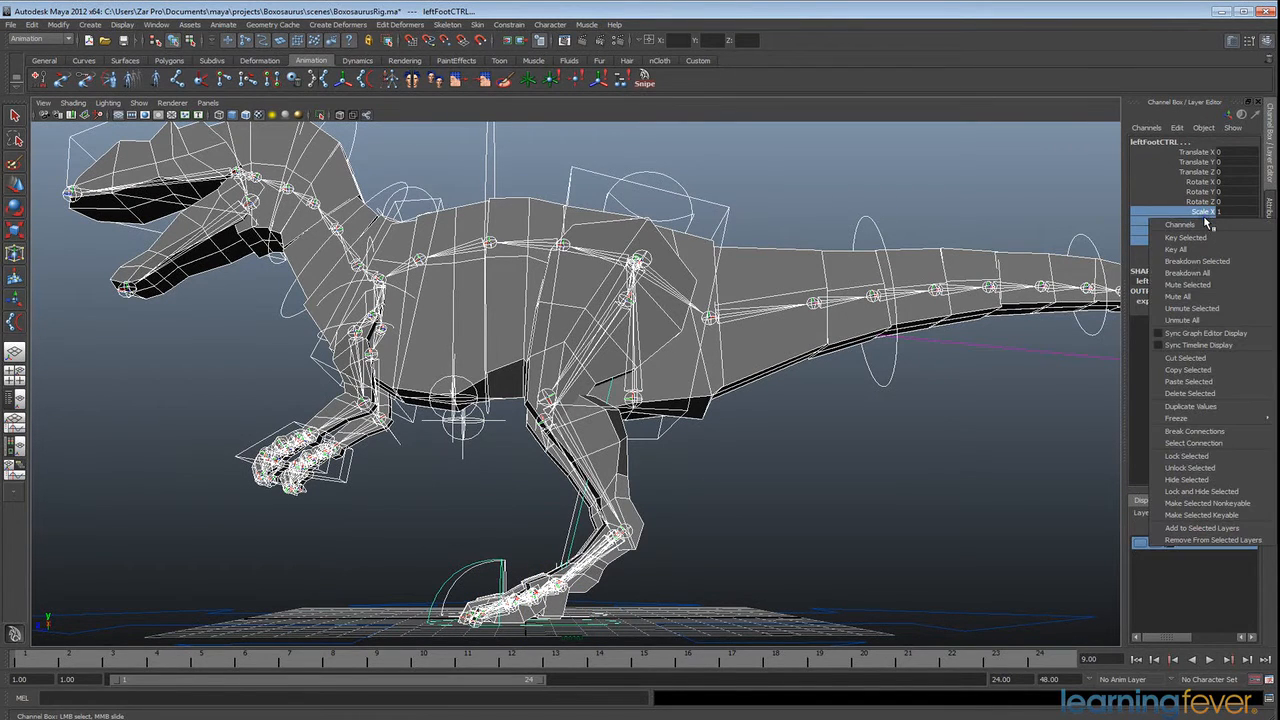
left_click(1204, 457)
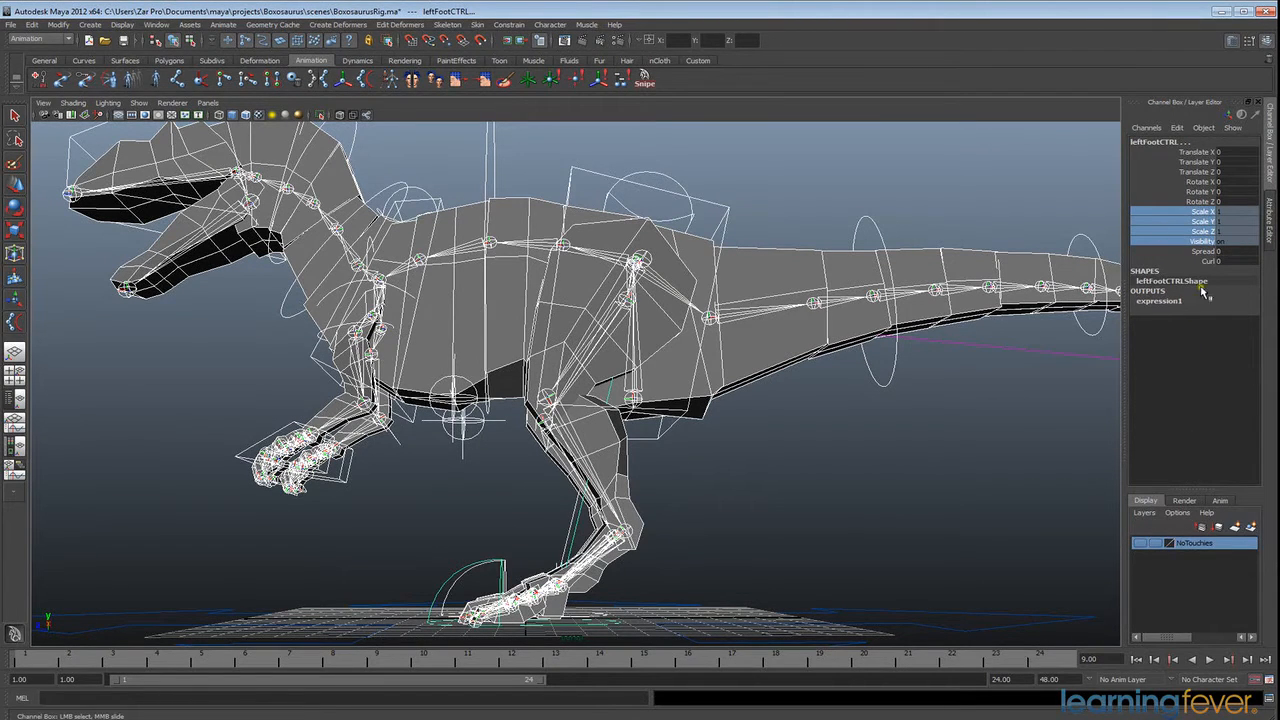
- Clear the selection and save the rig scene
left_click_drag(579, 383, 602, 405, "alt")
left_click(826, 373)
middle_click_drag(577, 407, 680, 418, "alt")
left_click_drag(680, 418, 687, 435, "alt")
right_click_drag(687, 435, 684, 390, "alt")
left_click_drag(684, 390, 701, 410, "alt")
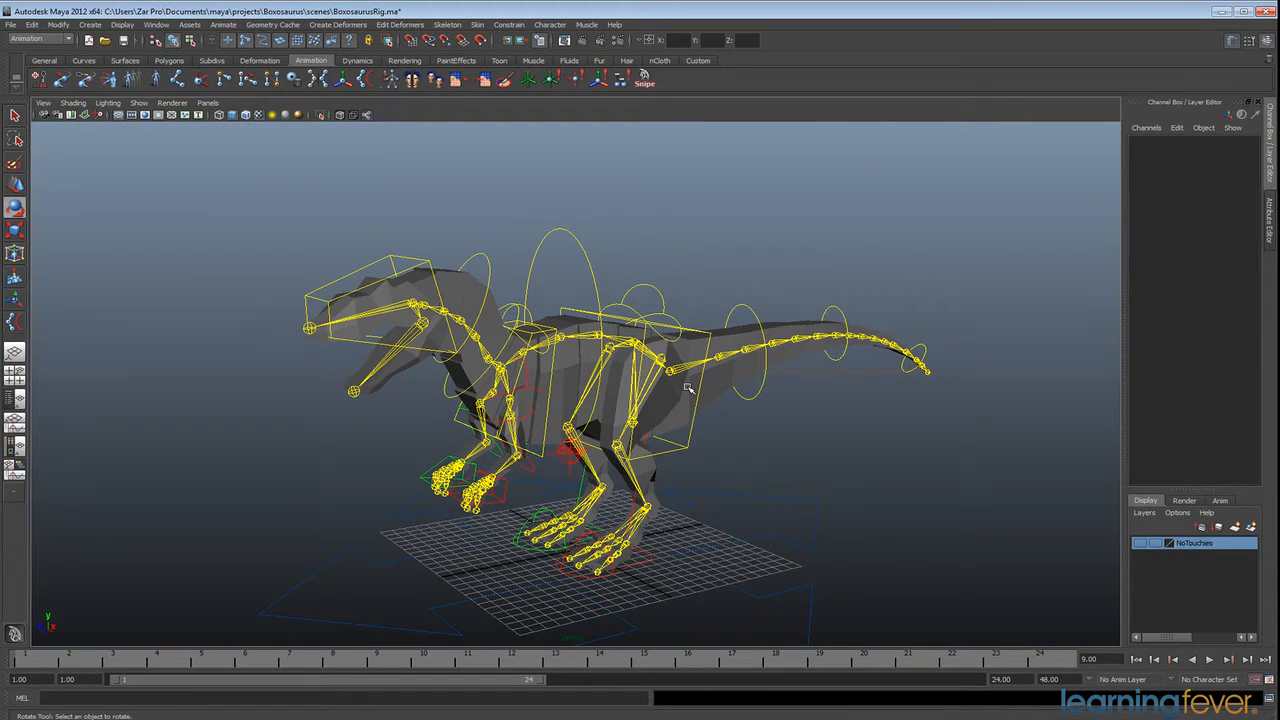
key("q")
key("ctrl+s")
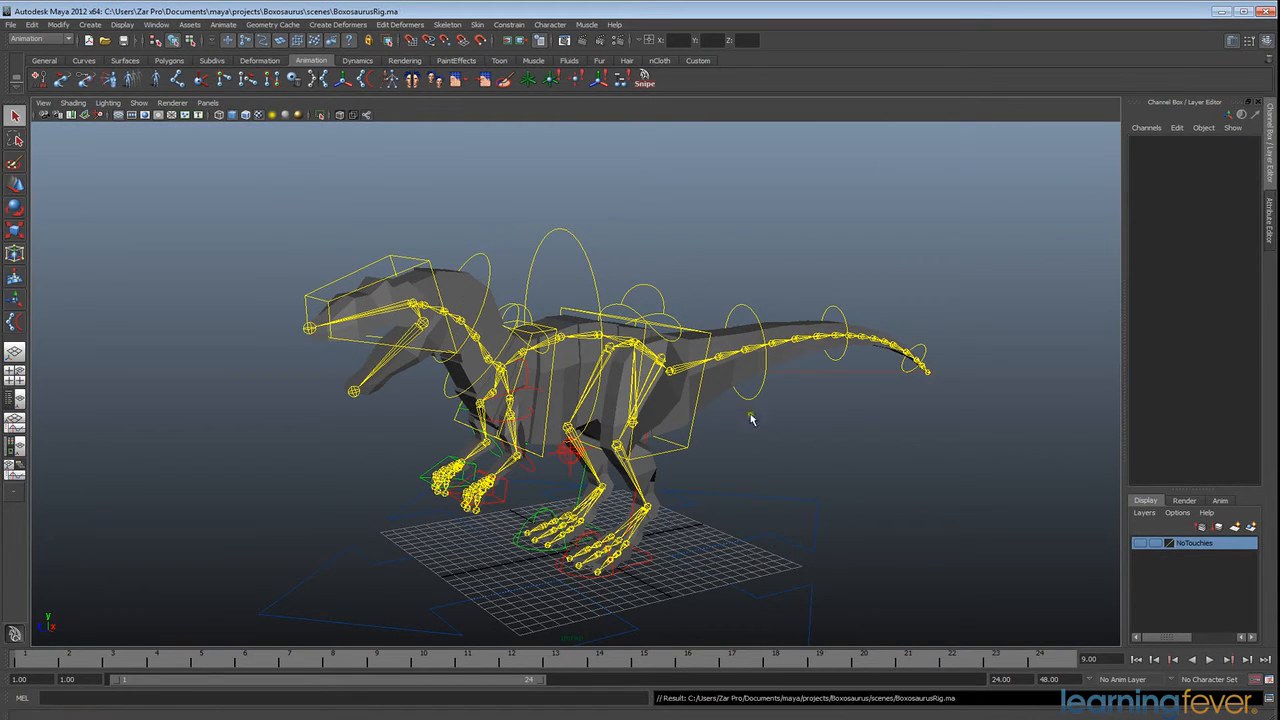
- Open the recent scene BoxosaurusRun01.ma
left_click(12, 24)
mouse_move(40, 268)
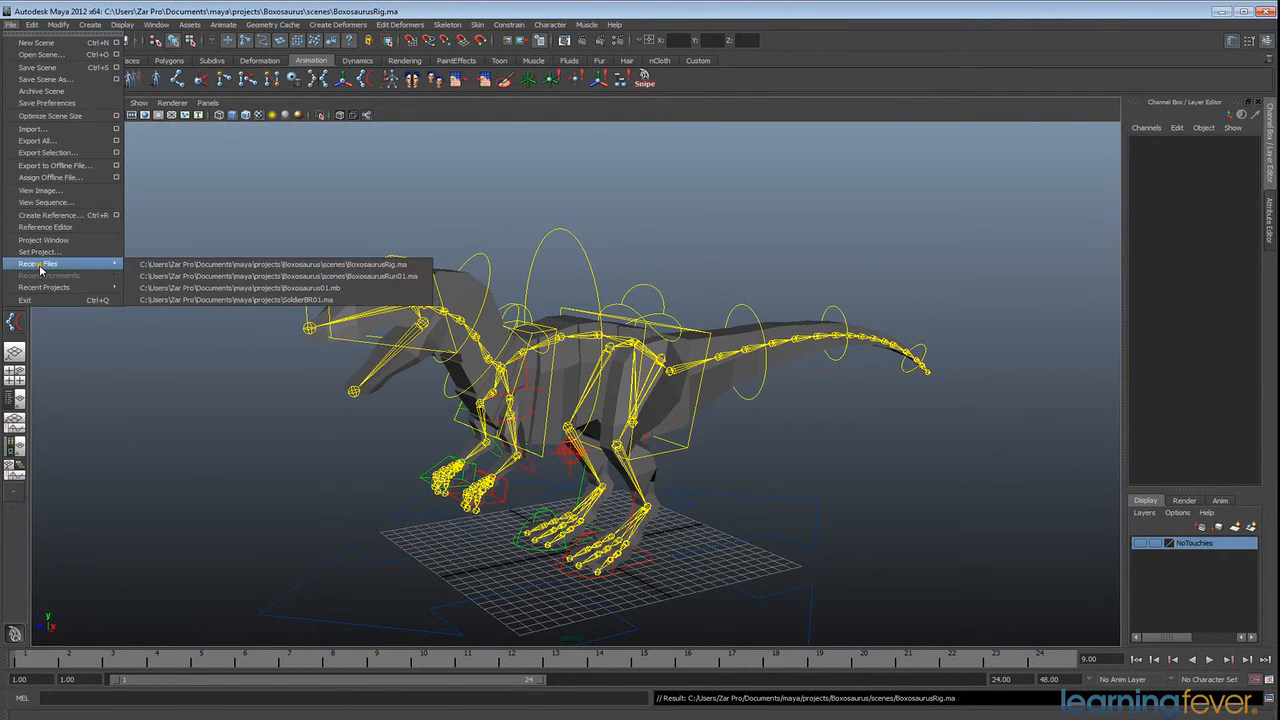
left_click(241, 275)
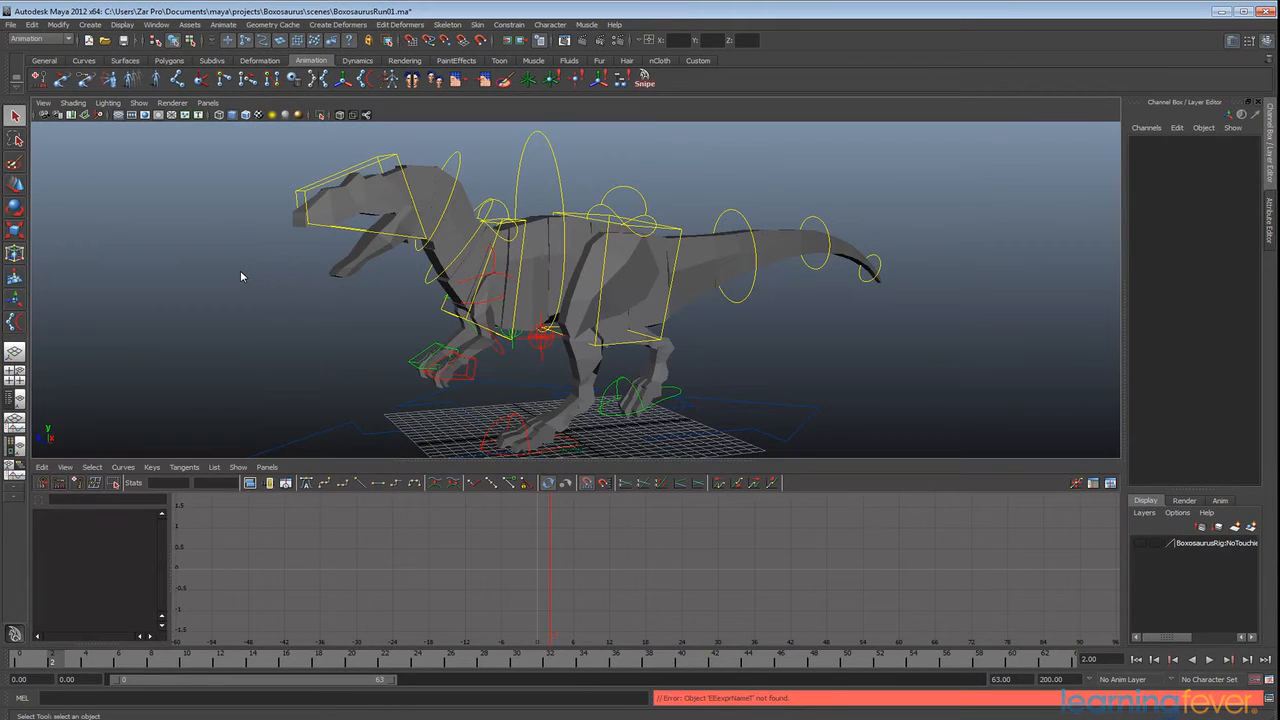
- Test the head control's Jaw channel at -25 in the run scene and undo the change
left_click(347, 234)
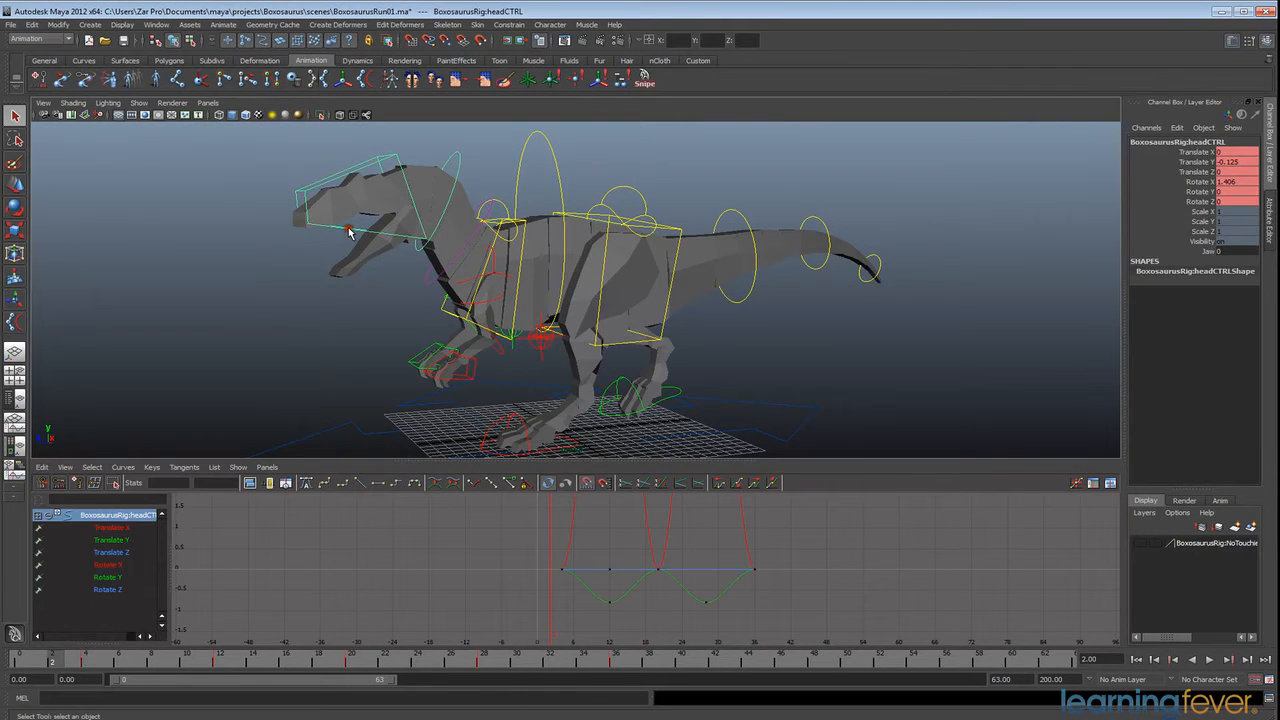
left_click(1210, 251)
middle_click_drag(853, 320, 590, 316)
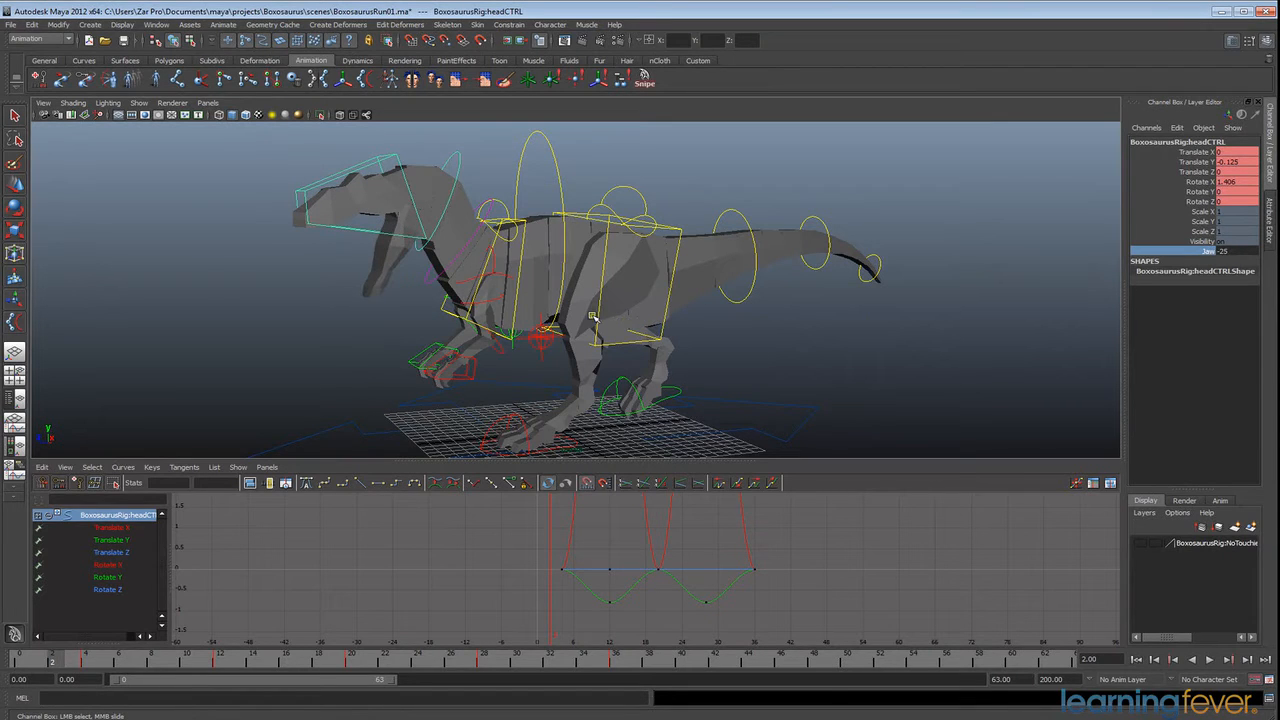
key("ctrl+z")
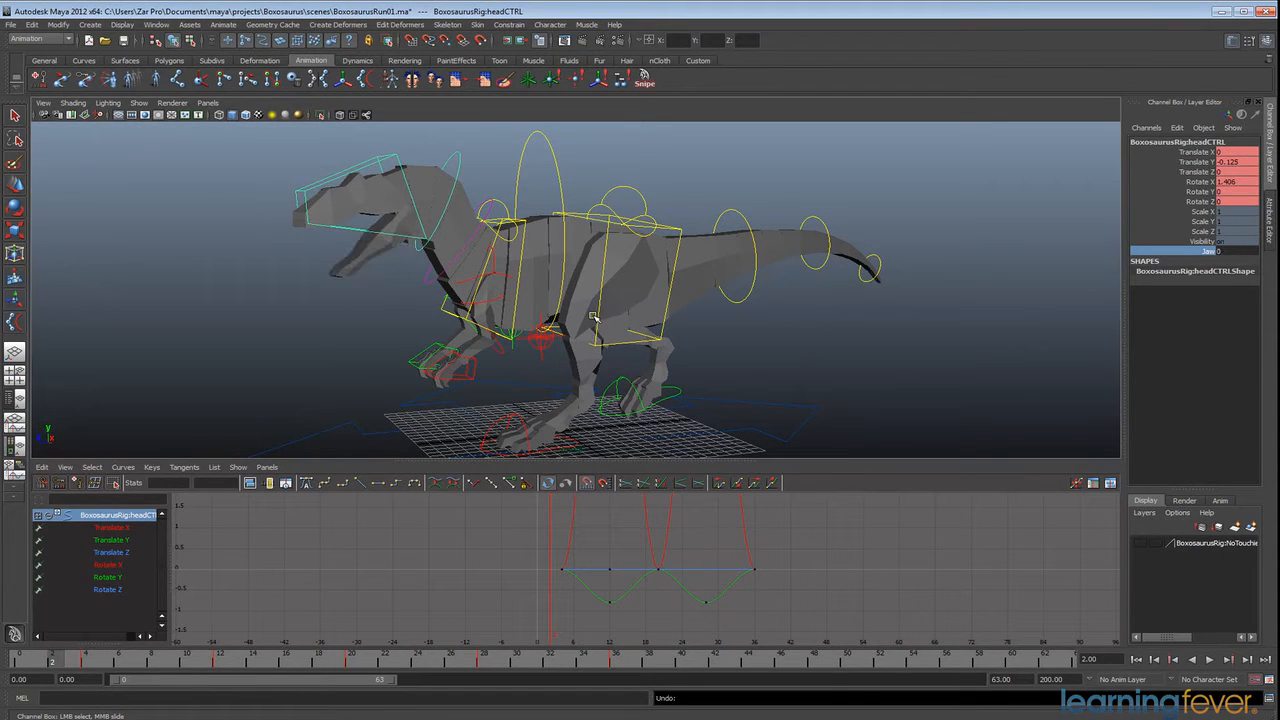
left_click(17, 27)
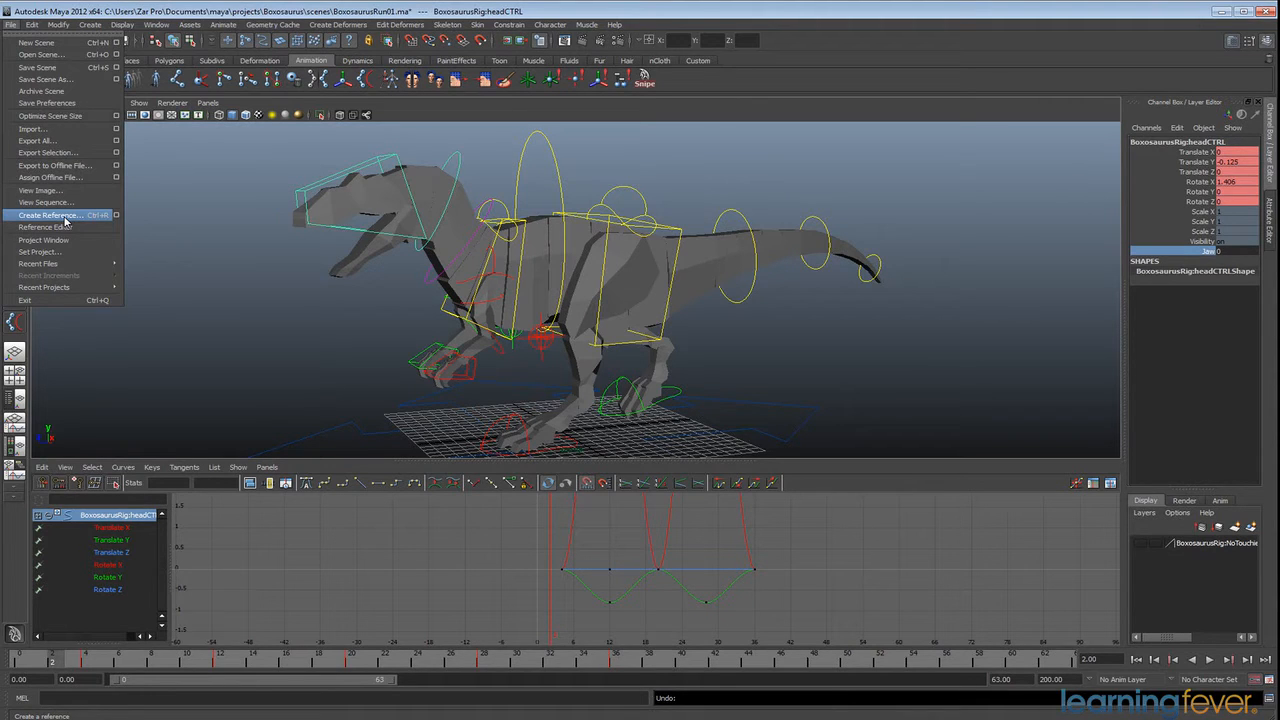
left_click(338, 24)
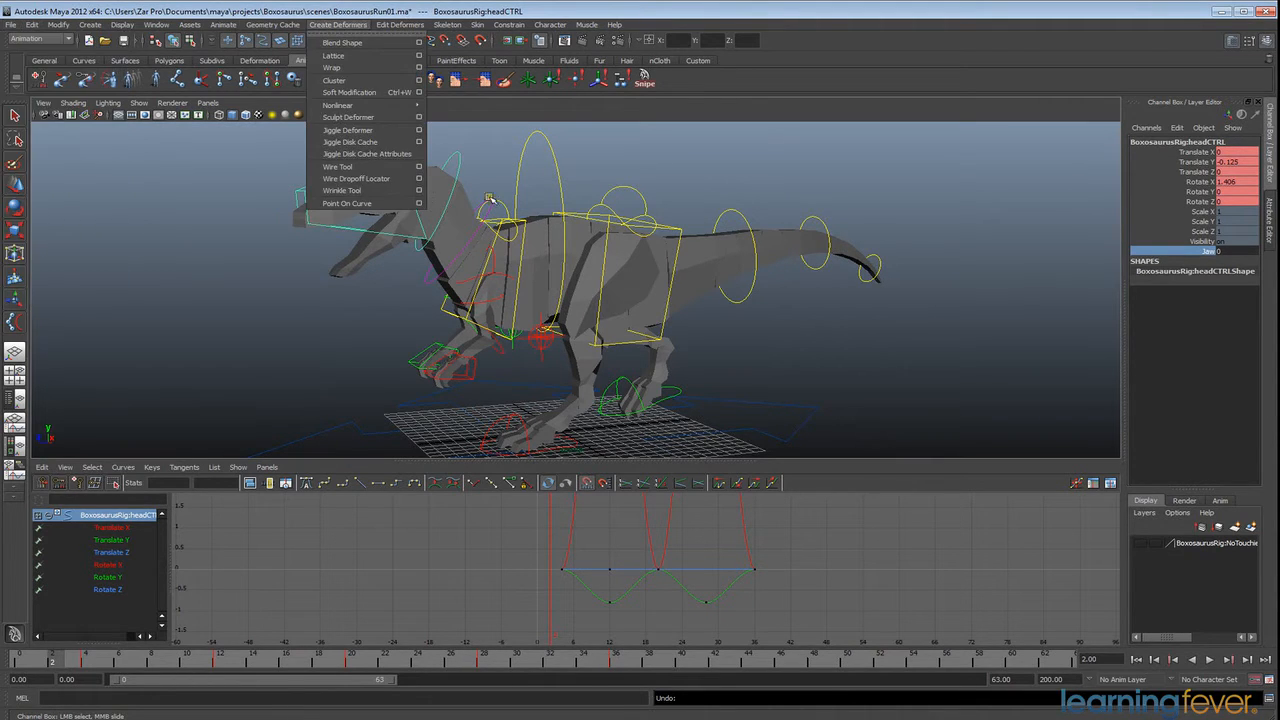
left_click(663, 7)
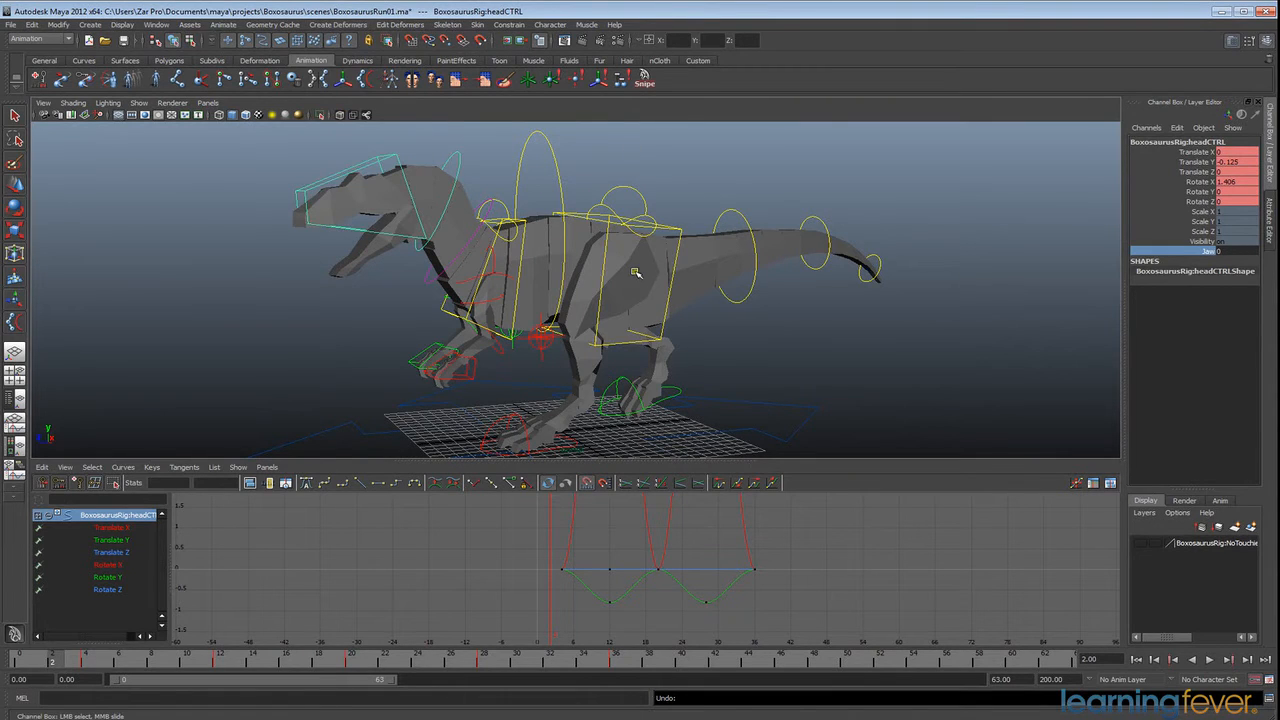
- Set the head control's Jaw channel to 28.7 and key it at frames 4, 36 and 20
key("q")
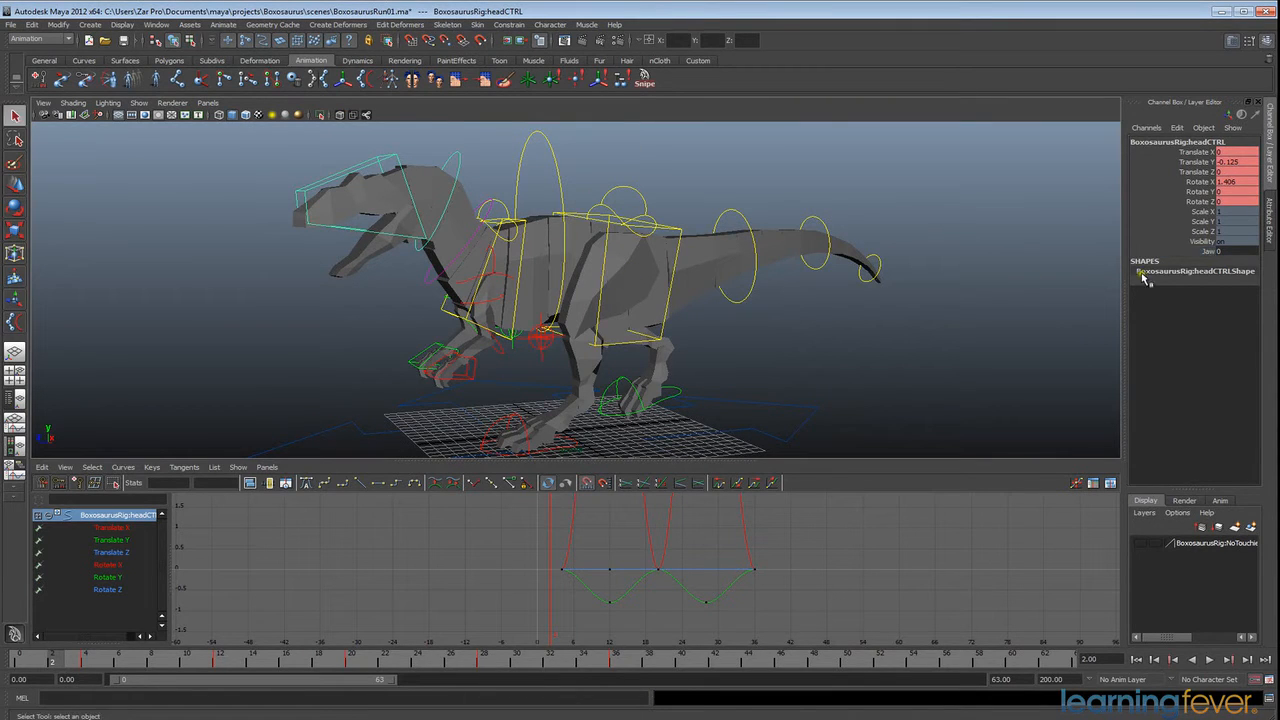
left_click(1206, 252)
middle_click_drag(712, 304, 900, 308)
left_click_drag(821, 338, 777, 340, "alt")
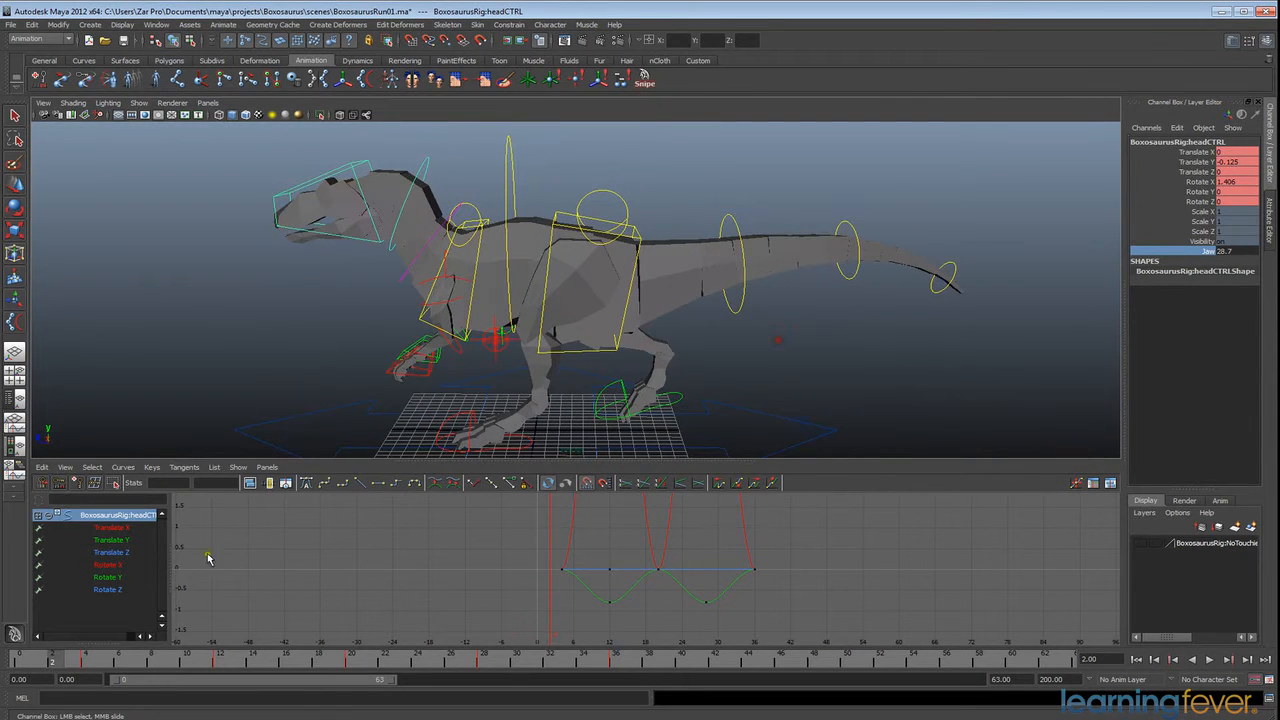
left_click_drag(60, 664, 86, 664)
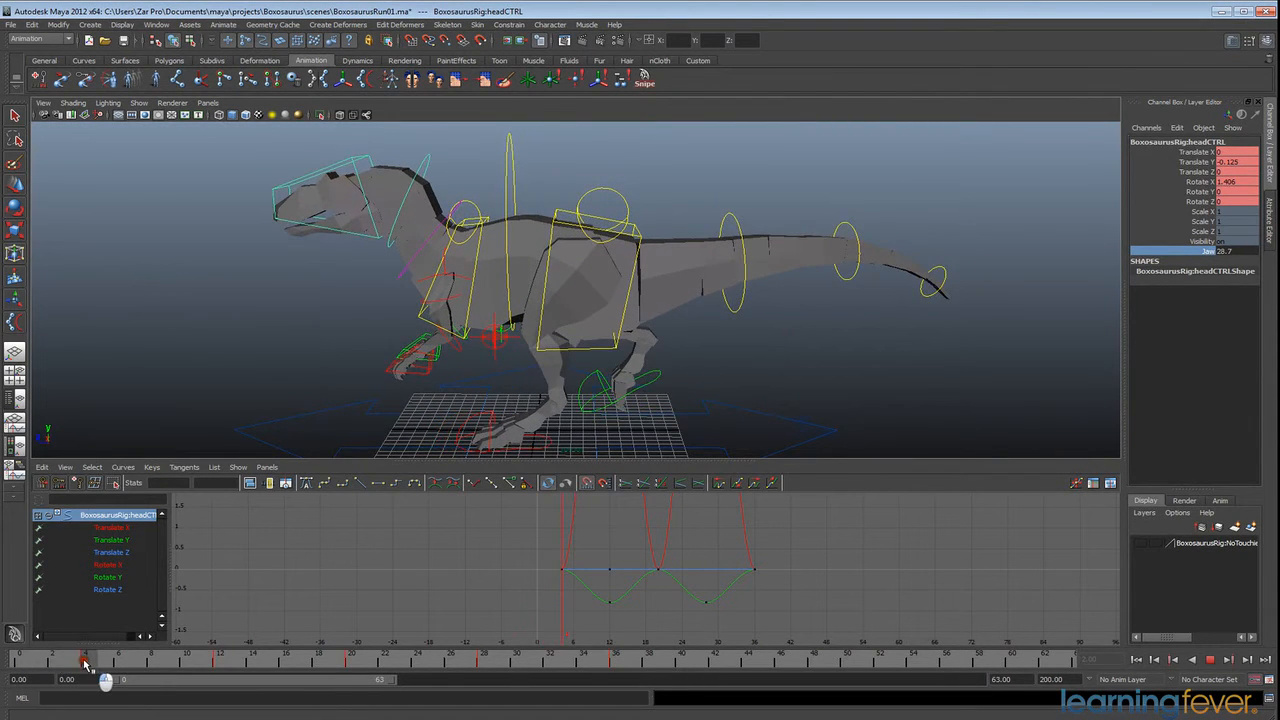
key("s")
left_click(613, 664)
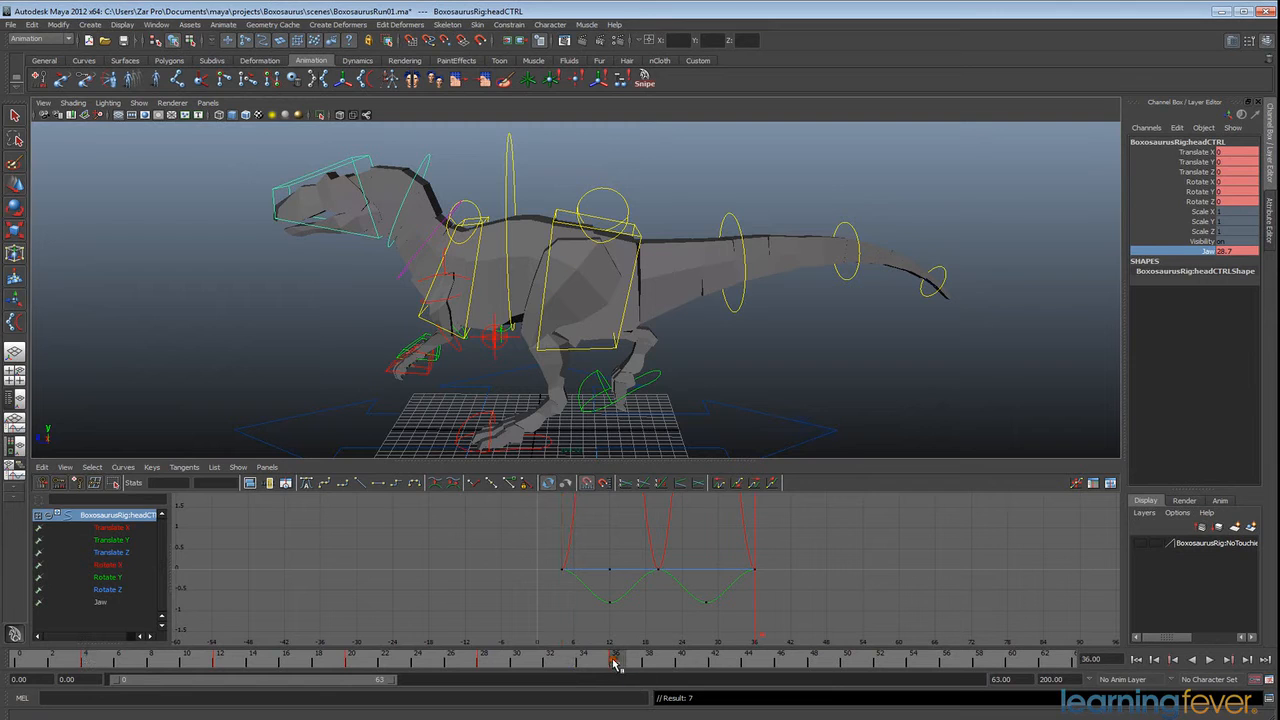
left_click(349, 664)
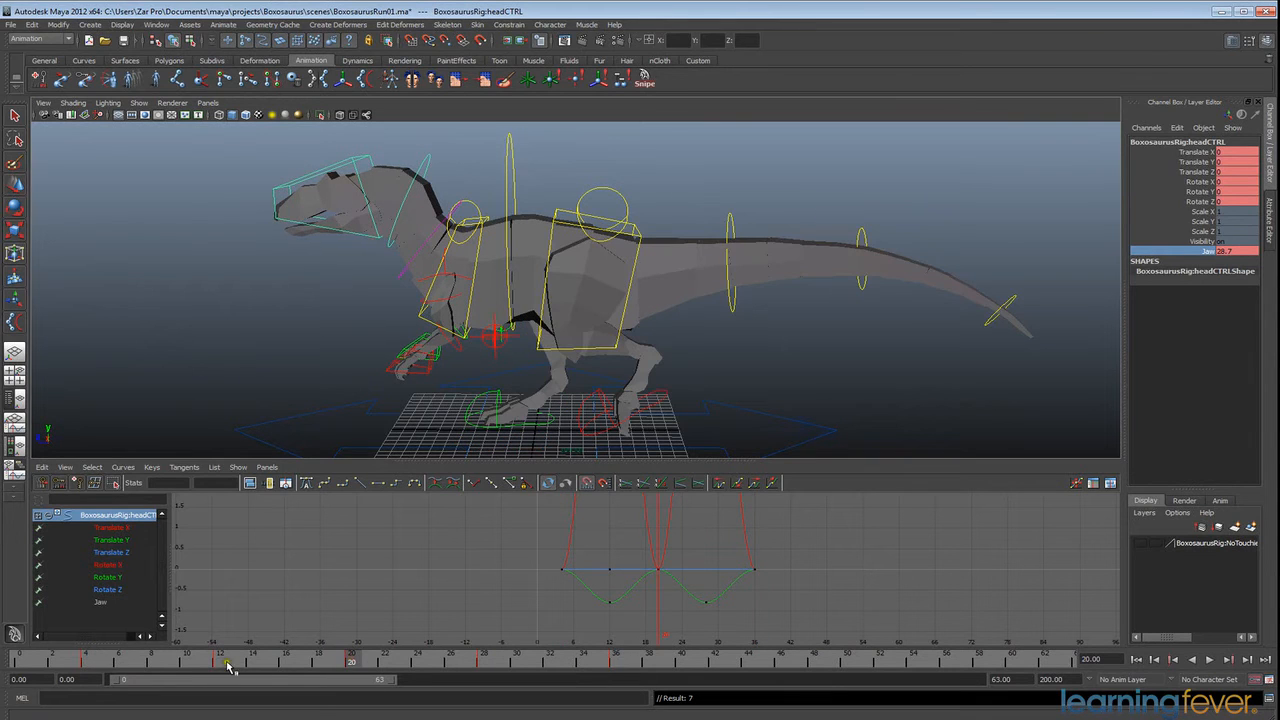
- Key the Jaw channel at 25 on frames 12 and 28 and preview the animation
left_click(227, 664)
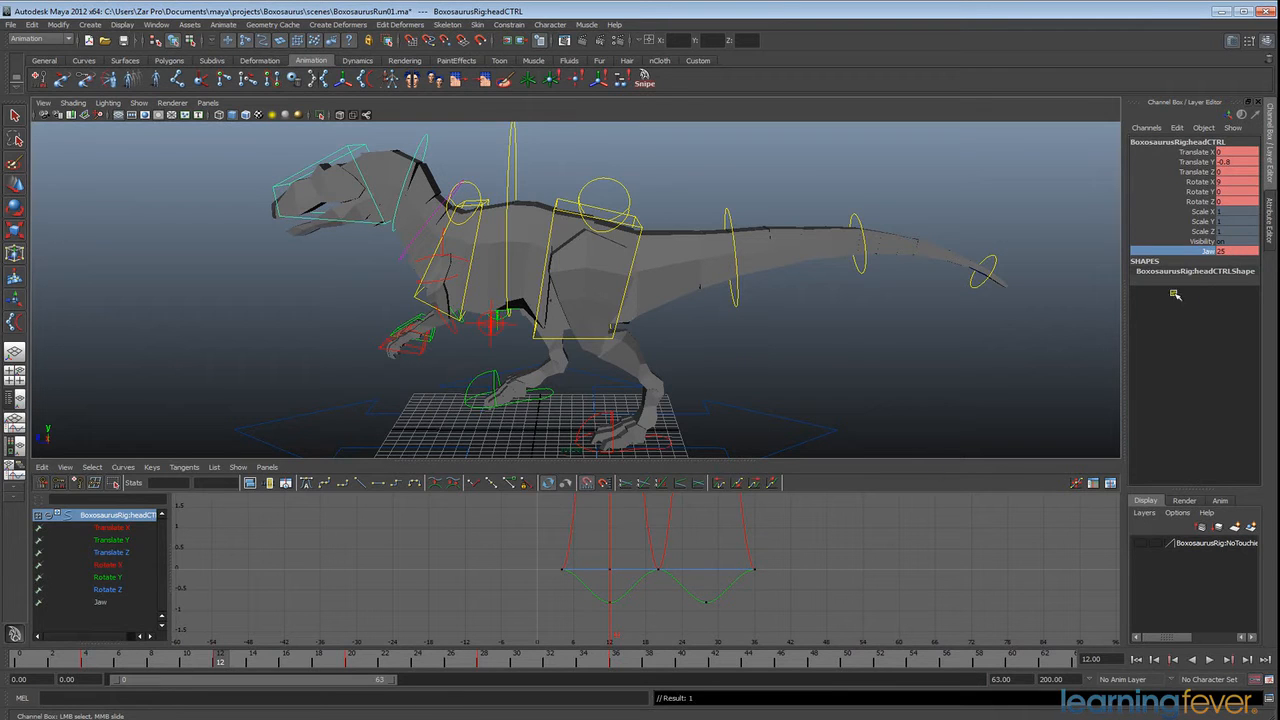
left_click(484, 661)
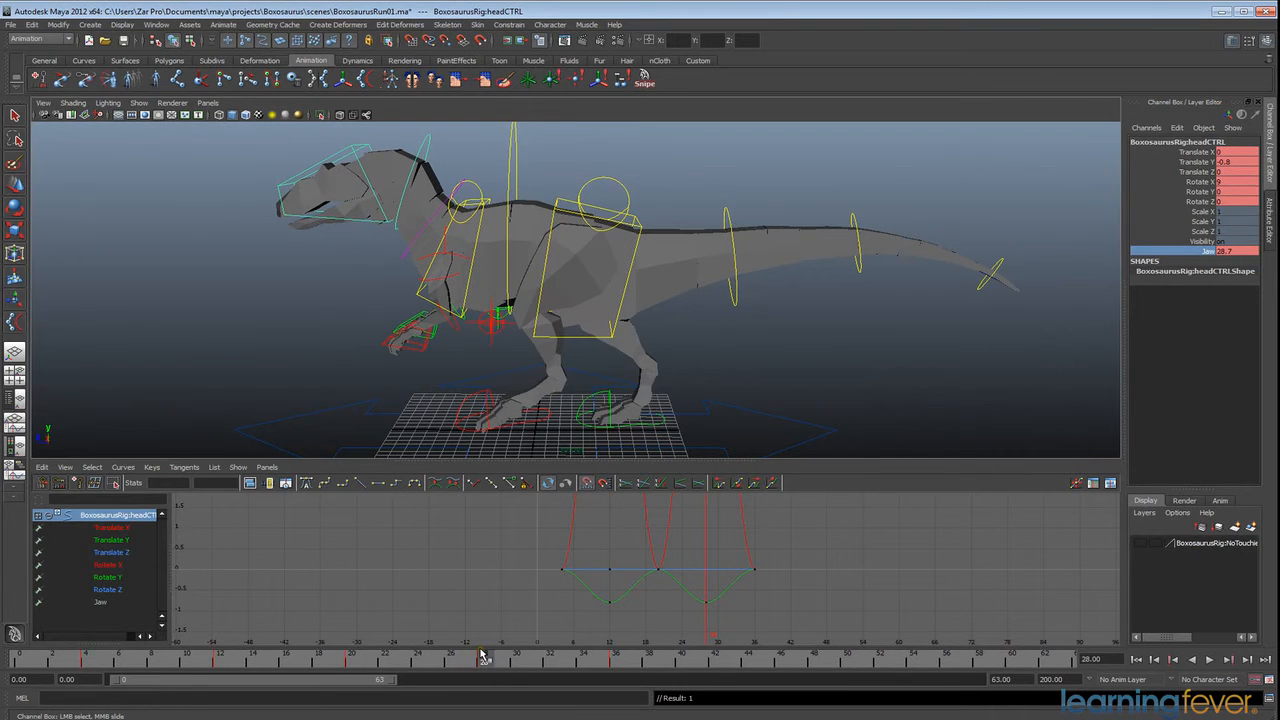
left_click(1238, 250)
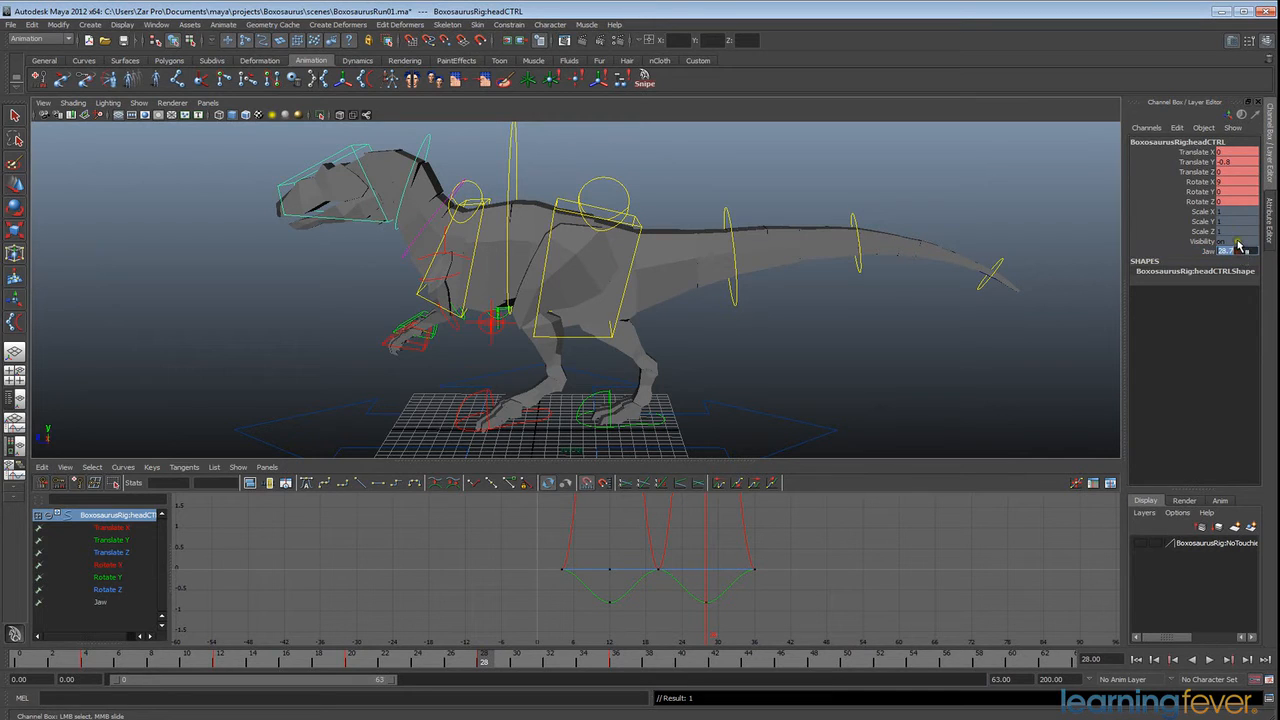
key("Return")
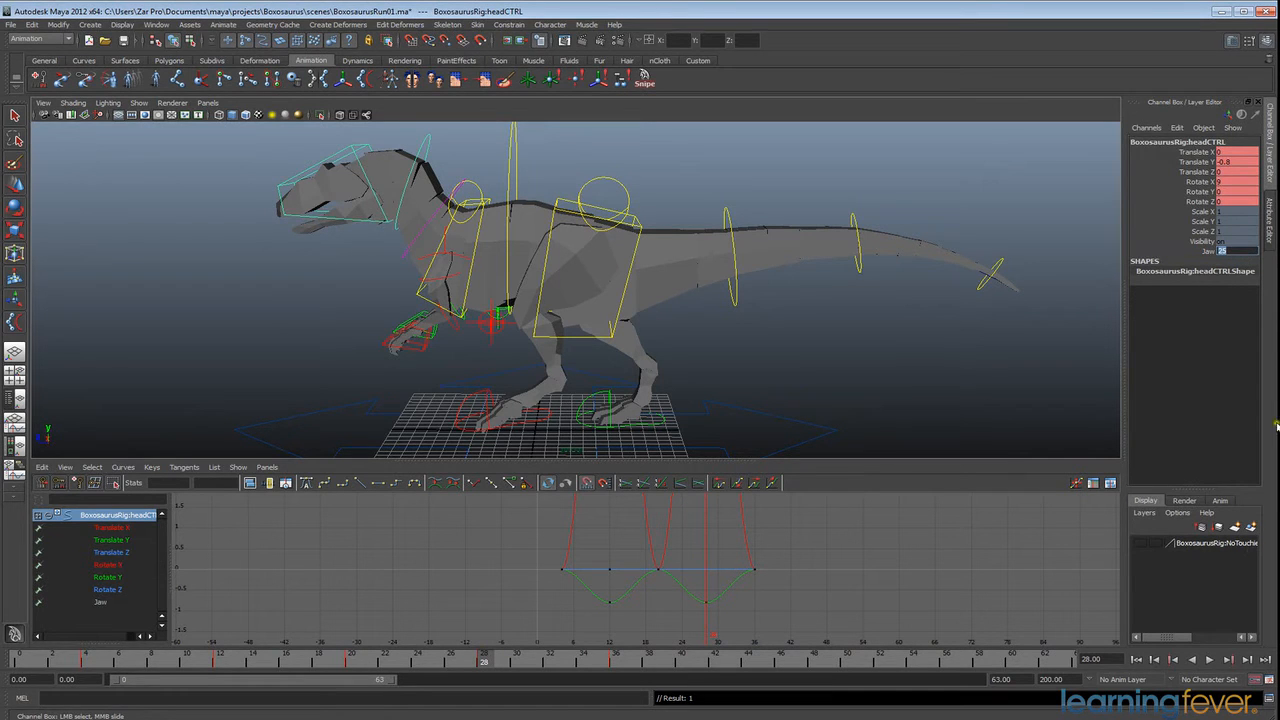
left_click(1209, 661)
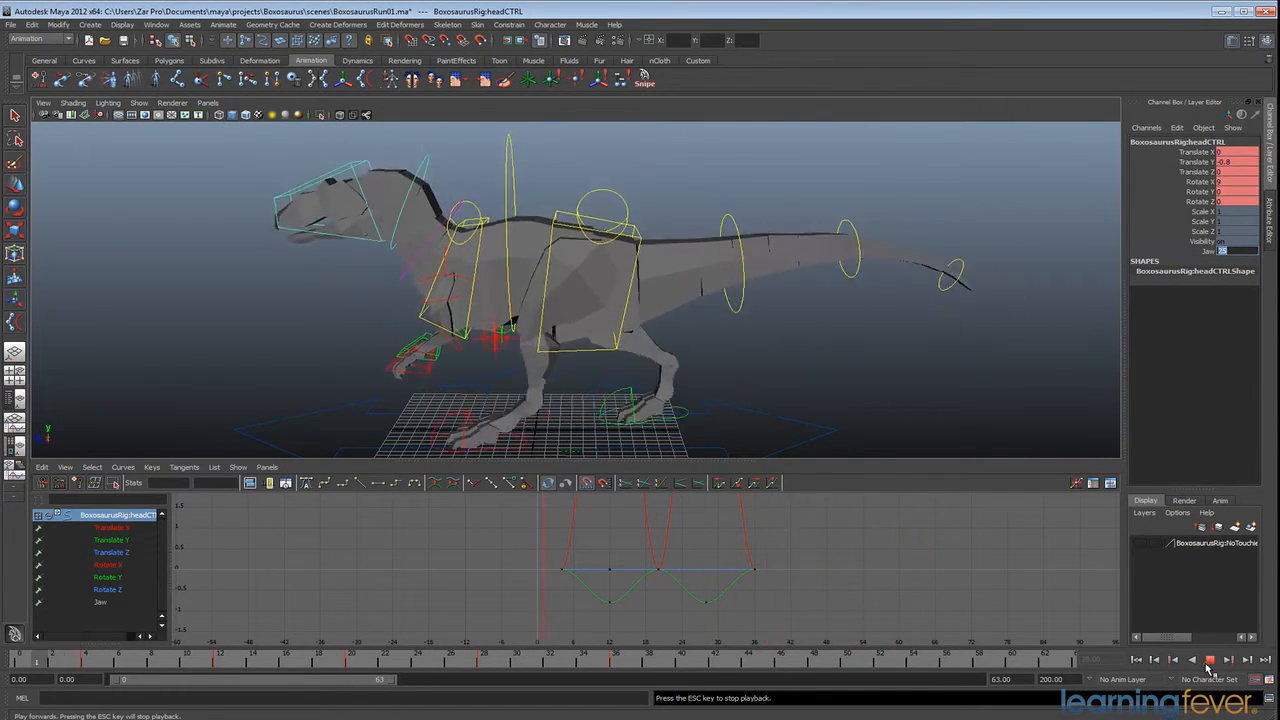
left_click(1209, 664)
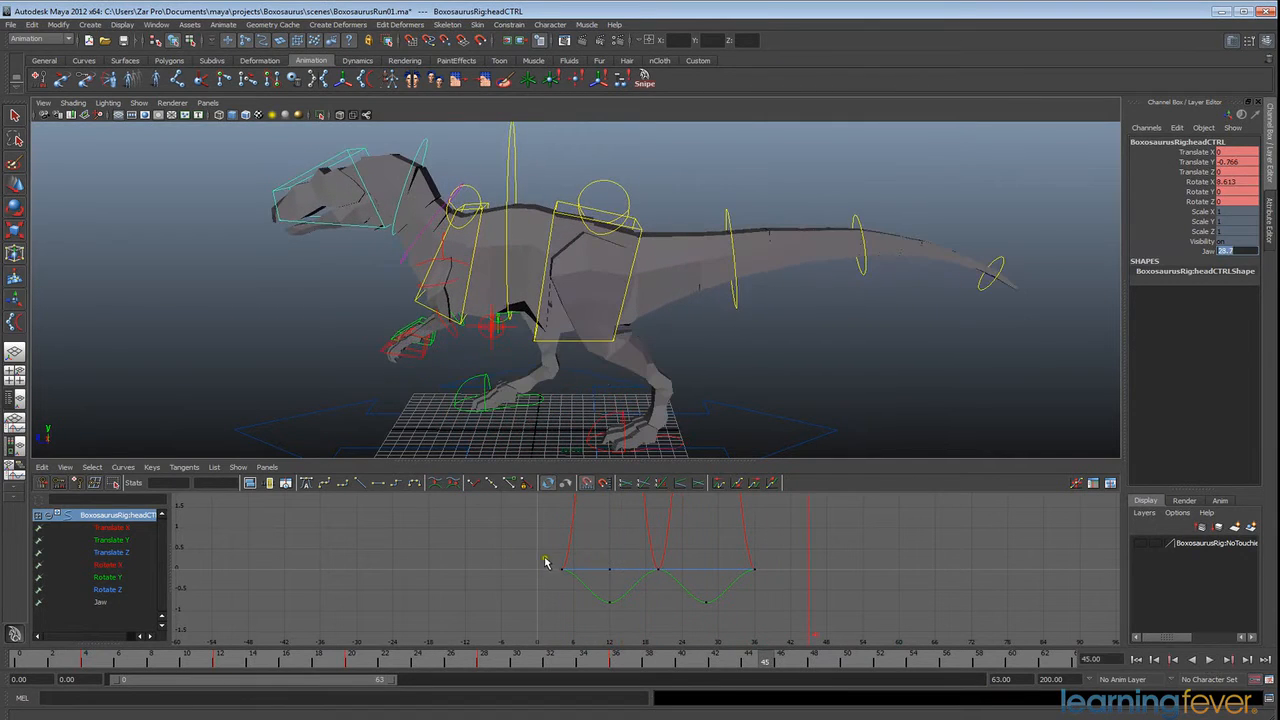
- Select all keys of the Jaw curve and set its post-infinity and pre-infinity to cycle
left_click(97, 603)
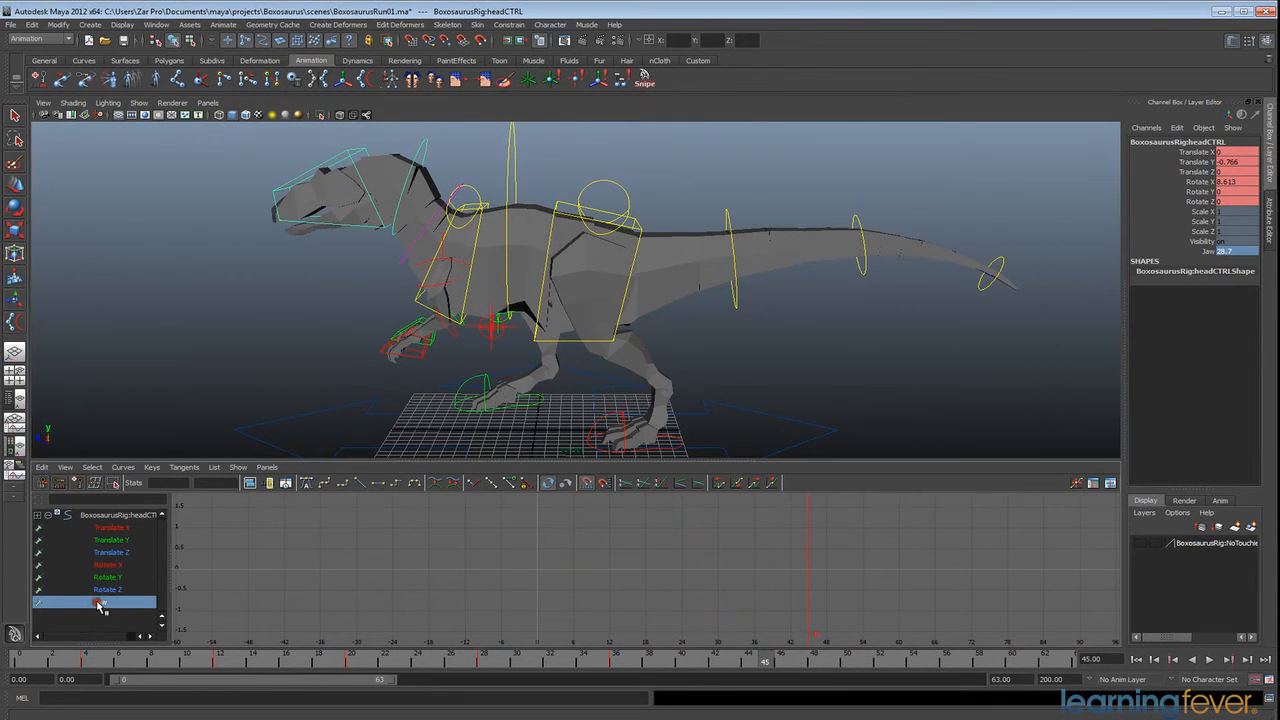
key("f")
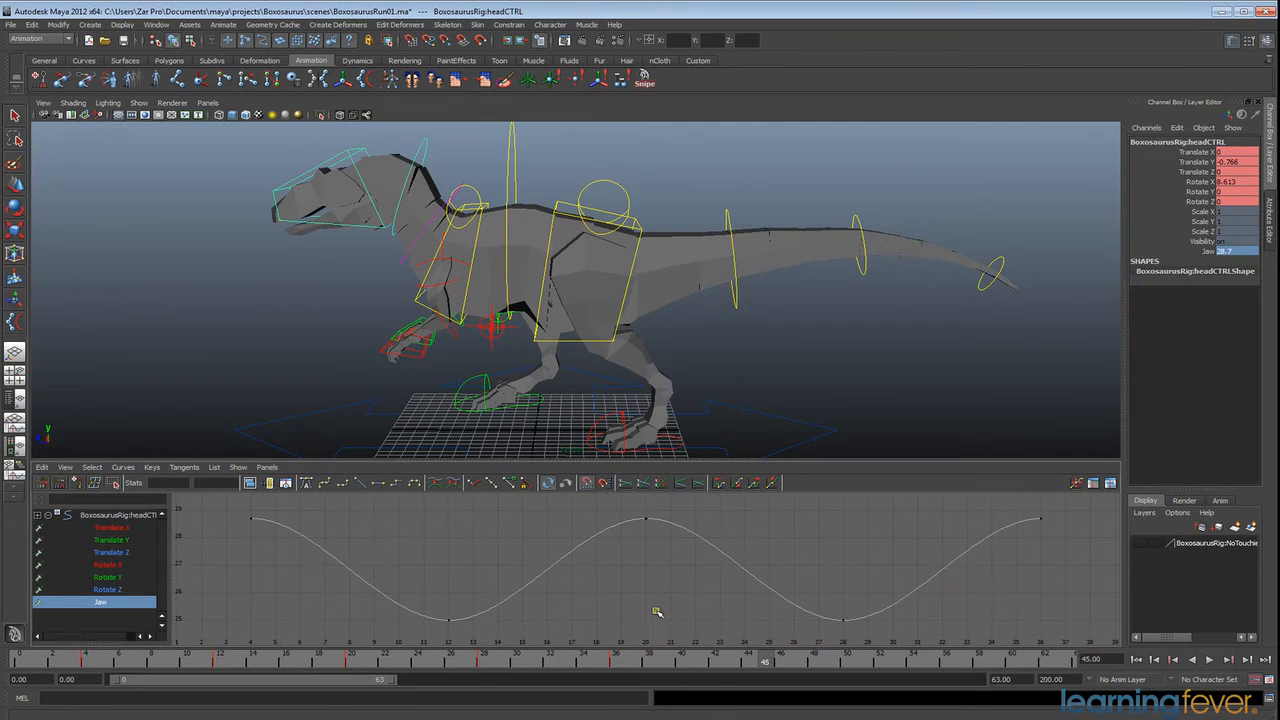
left_click_drag(233, 500, 1104, 636)
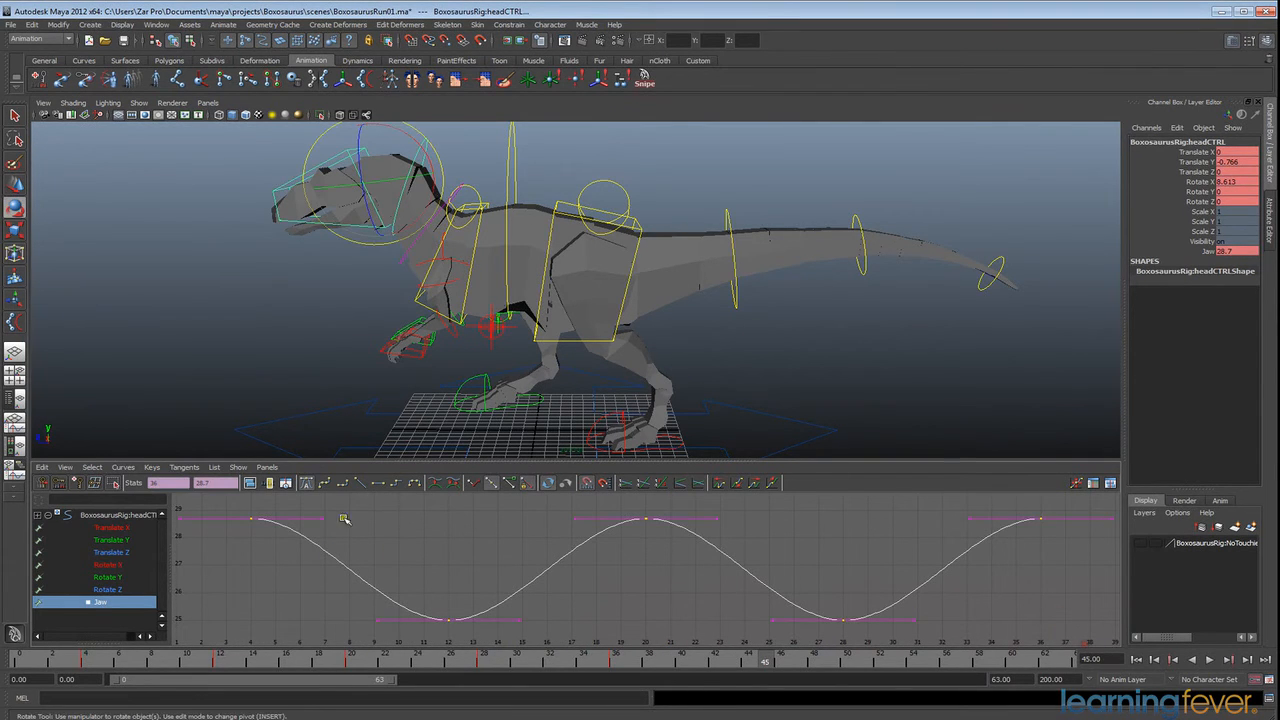
left_click(753, 484)
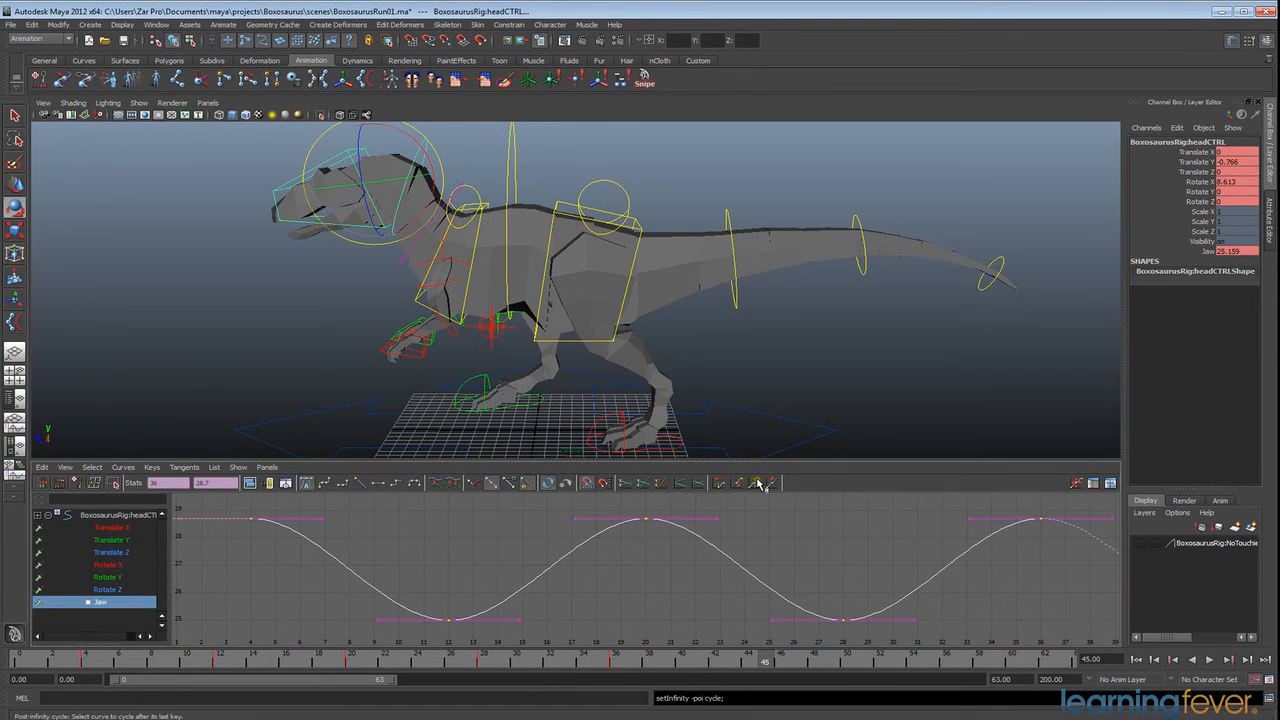
left_click(720, 484)
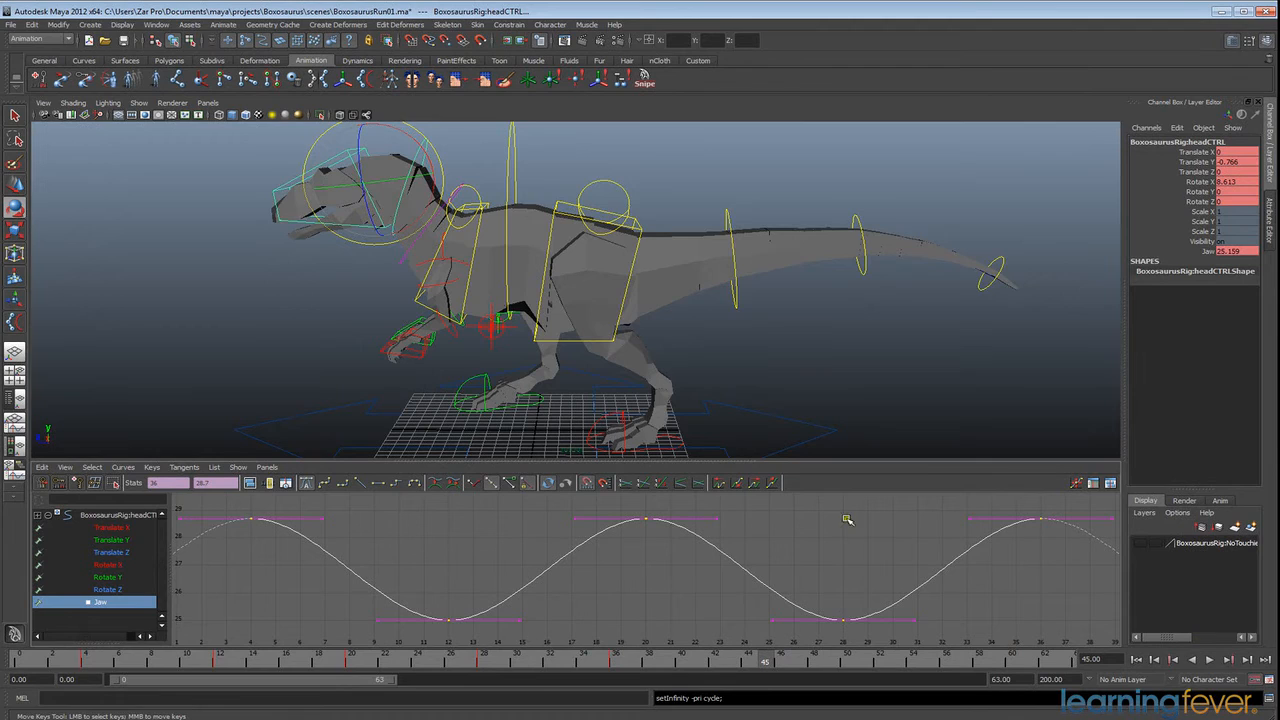
- Play back the run animation with the head control deselected and stop it after checking the jaw motion
left_click(1209, 659)
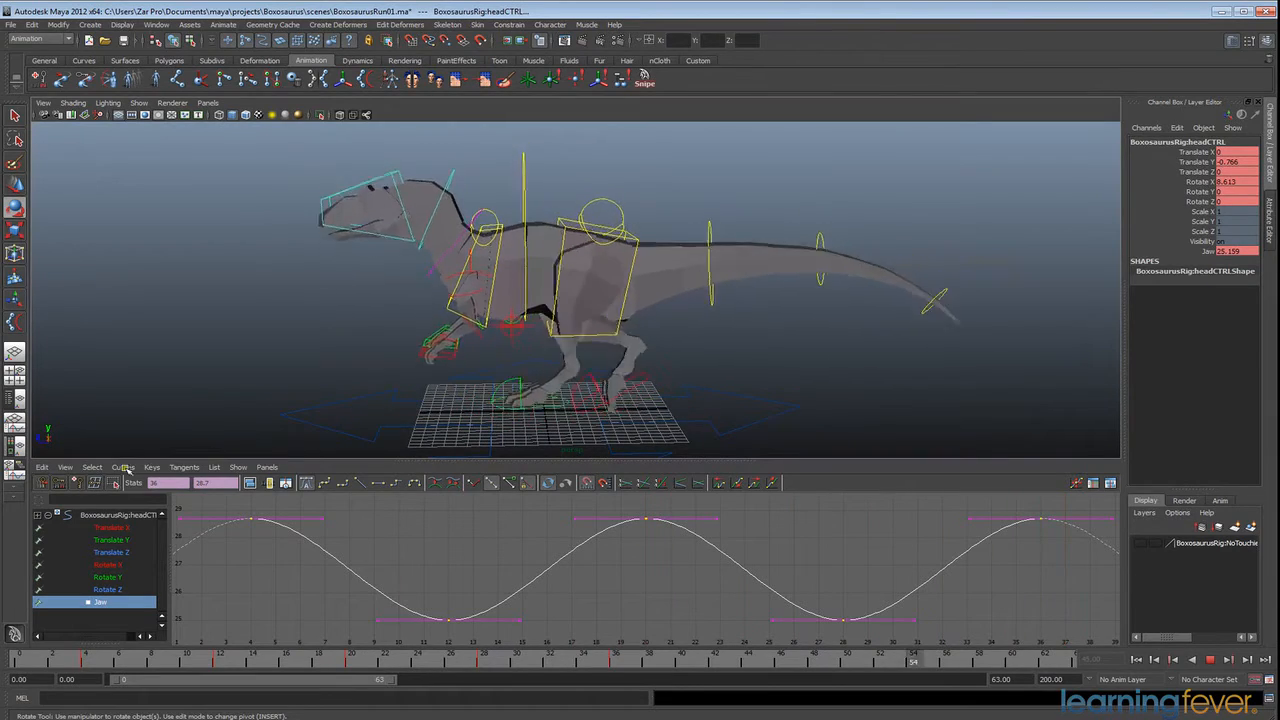
left_click(726, 349)
mouse_move(756, 364)
left_mouse_down("alt")
mouse_move(771, 366)
mouse_move(748, 357)
left_mouse_up("alt")
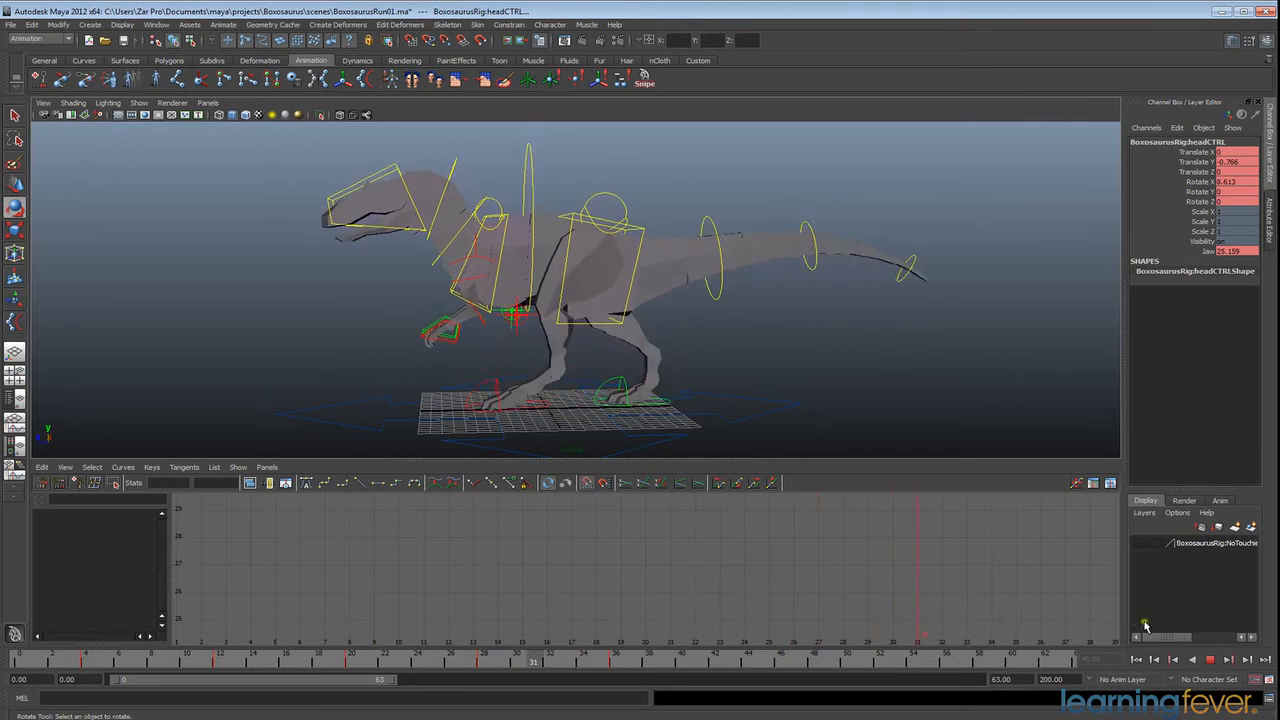
left_click(1212, 661)
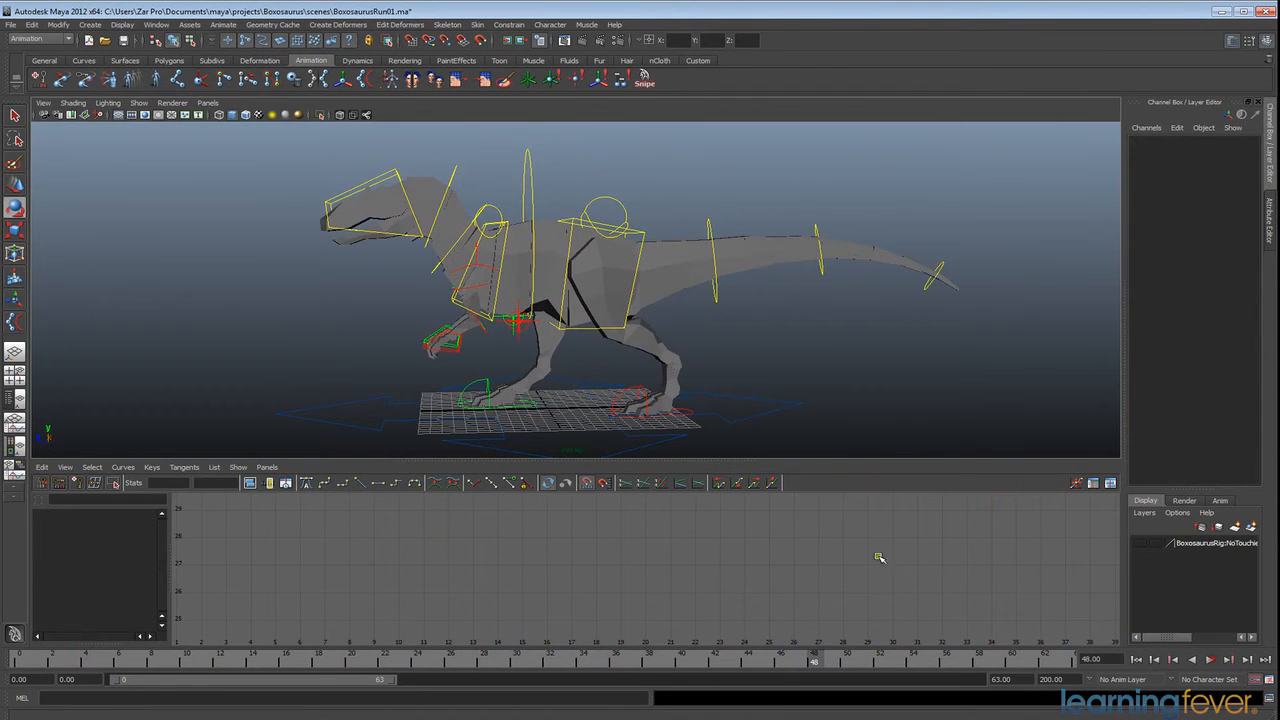
- Lower the head control's Jaw keys at frames 12 and 28 to about 22.7 and play the animation
left_click(398, 176)
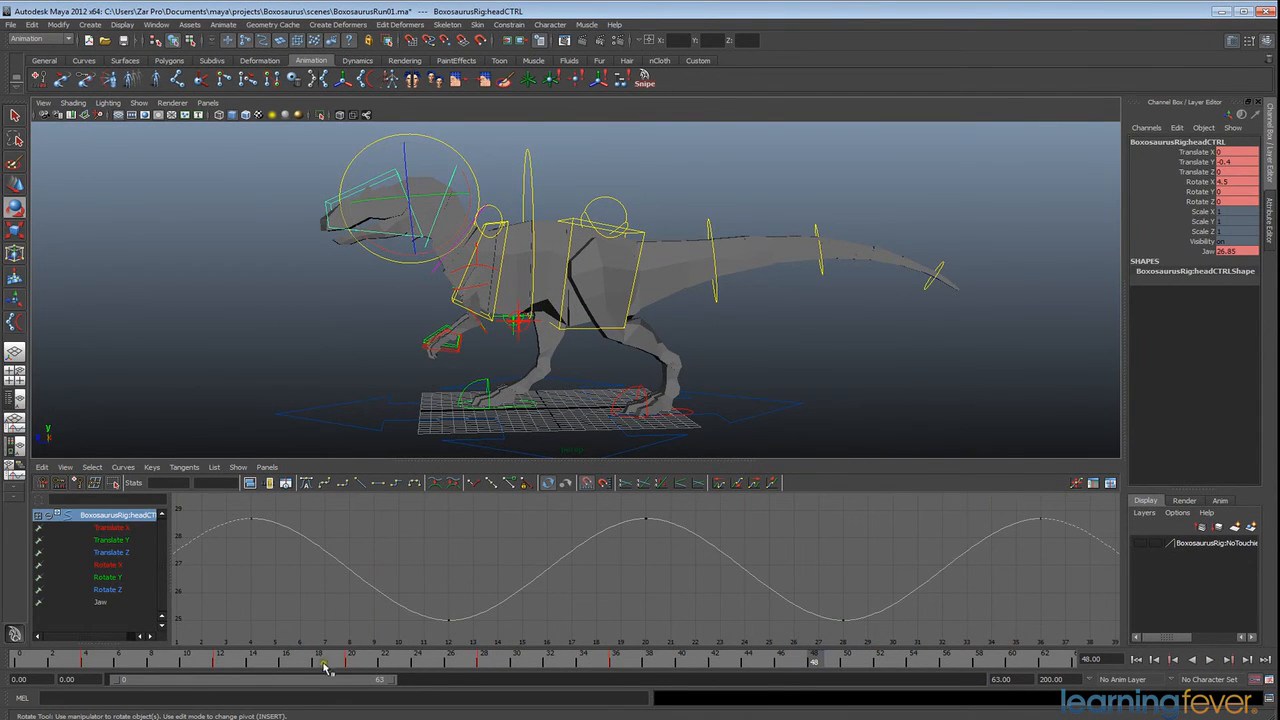
left_click_drag(373, 593, 838, 630)
middle_click_drag(841, 623, 843, 688)
left_click(1211, 661)
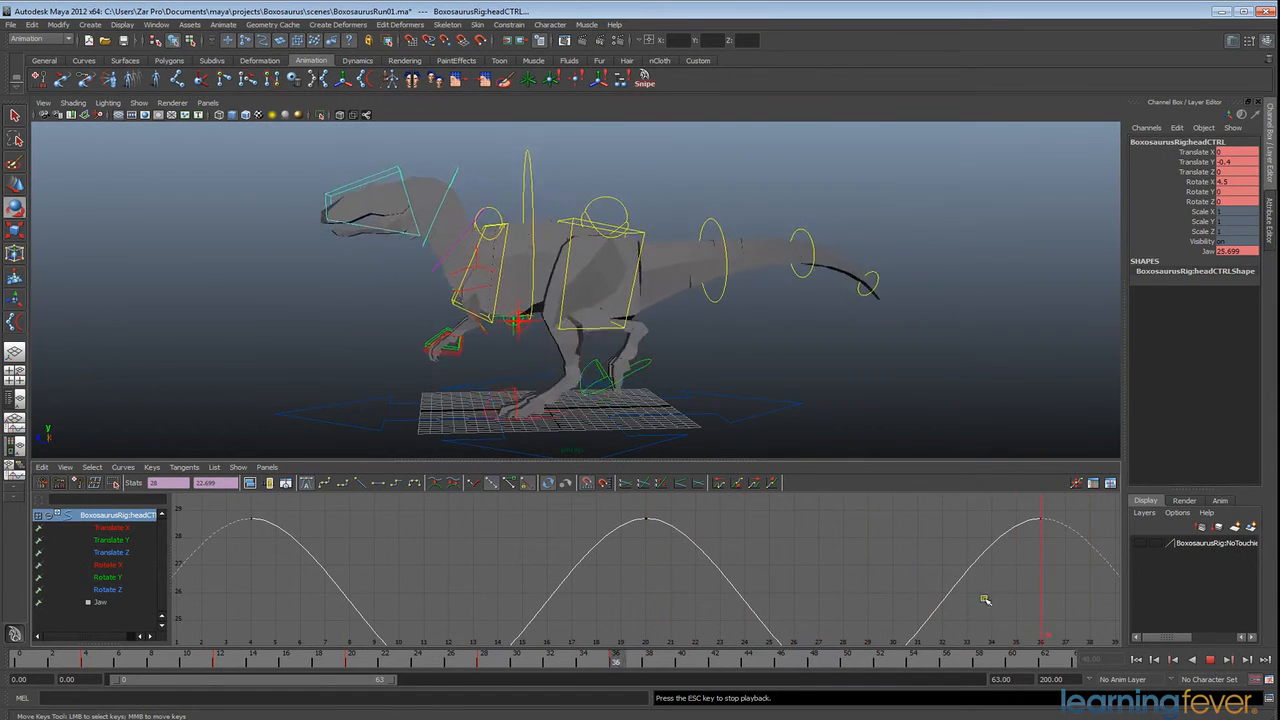
- Lower the Jaw curve's peak keys at frames 4, 20 and 36 to about 26.5 and stop playback
key("a")
left_click_drag(392, 515, 896, 577)
middle_click_drag(651, 537, 646, 579)
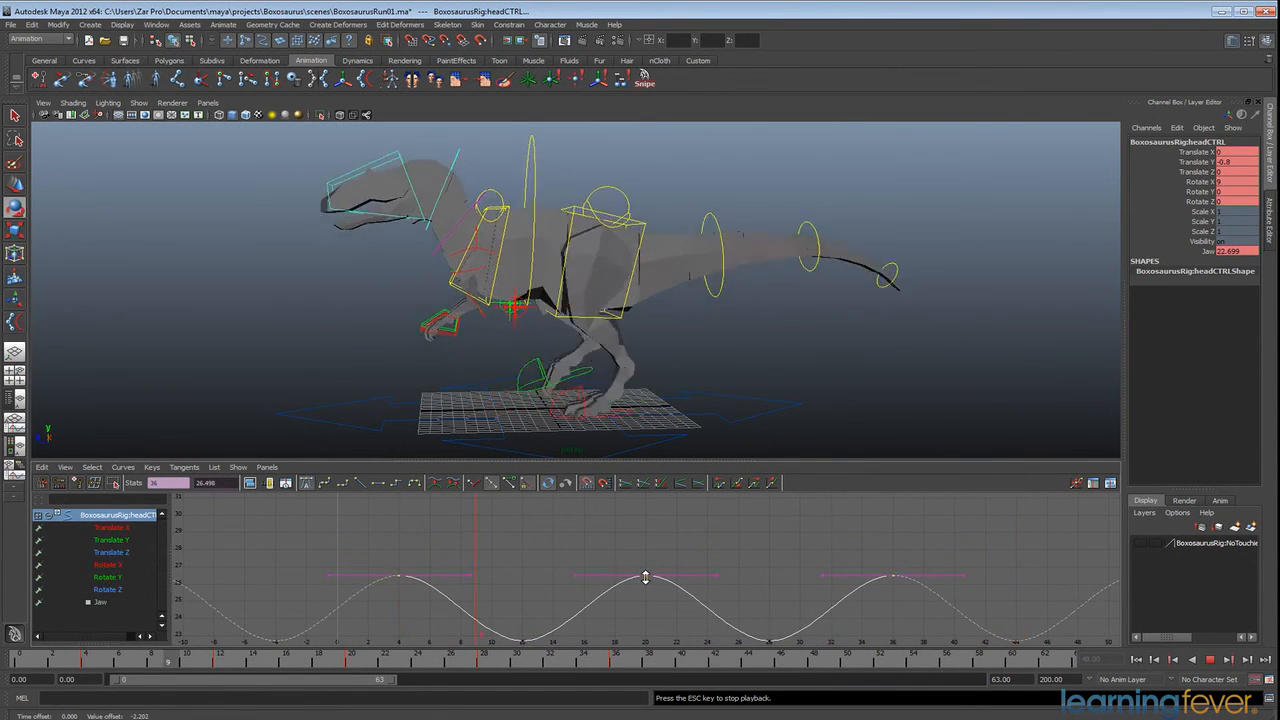
left_click(1209, 660)
- Select the hip control and play the run animation from an angled front view
left_click(618, 203)
key("e")
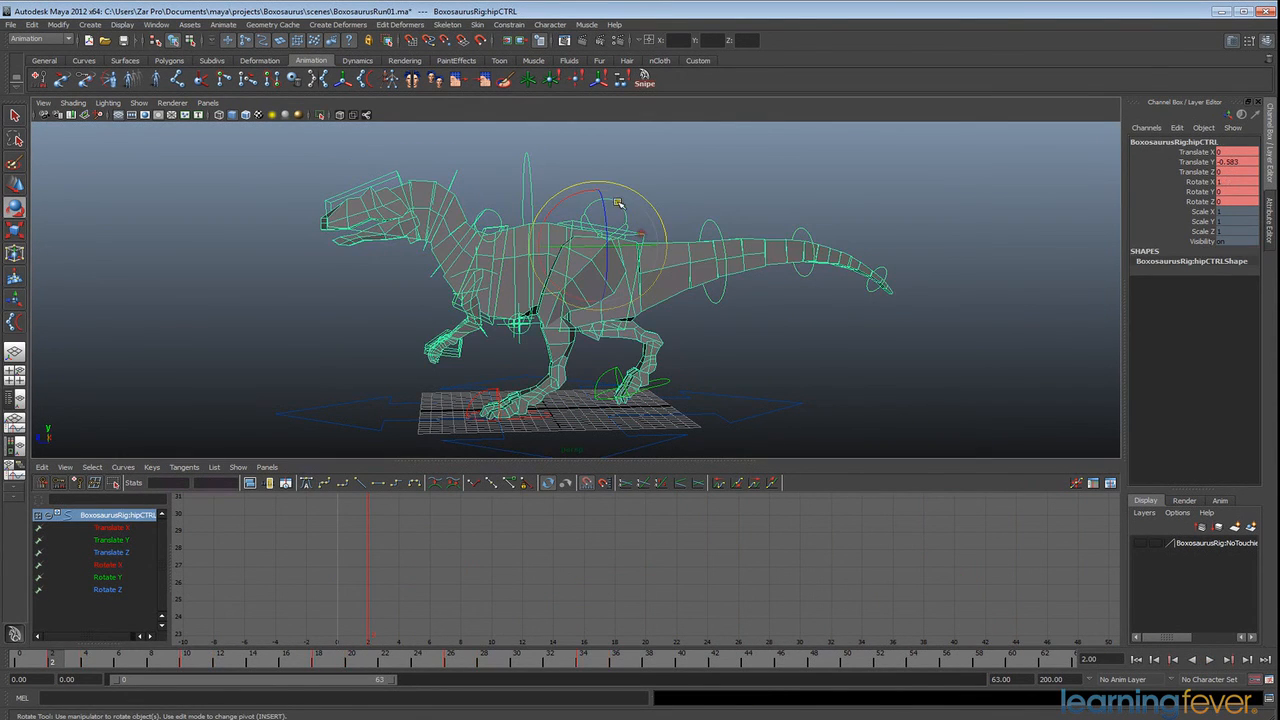
left_click(699, 180)
left_click_drag(520, 366, 610, 372, "alt")
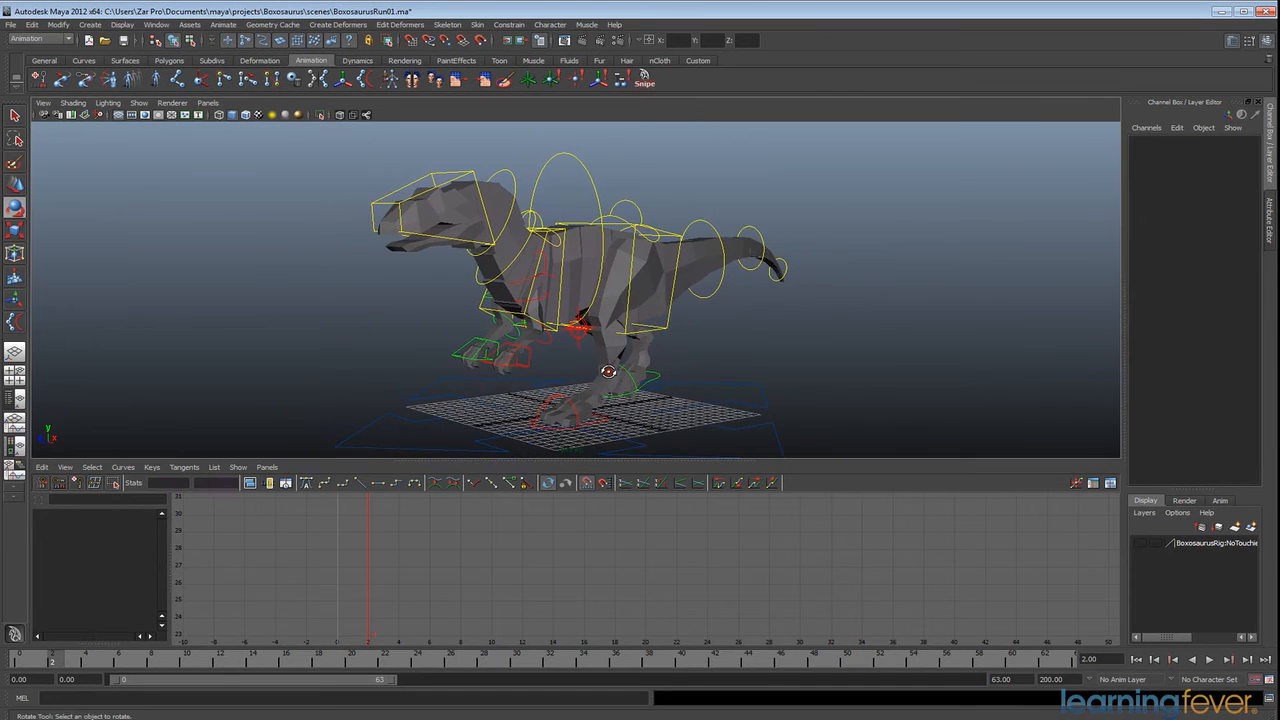
middle_click_drag(610, 372, 606, 349, "alt")
mouse_move(690, 380)
left_mouse_down("alt")
mouse_move(754, 400)
mouse_move(687, 390)
left_mouse_up("alt")
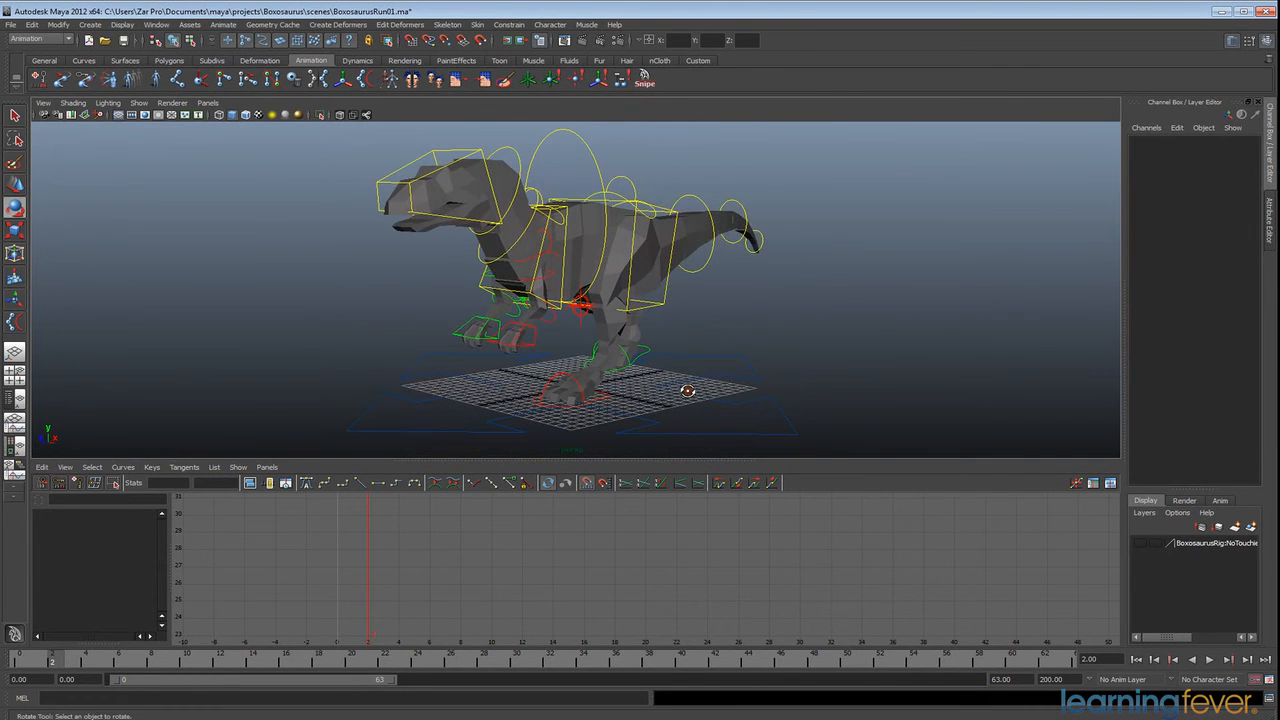
left_click(661, 304)
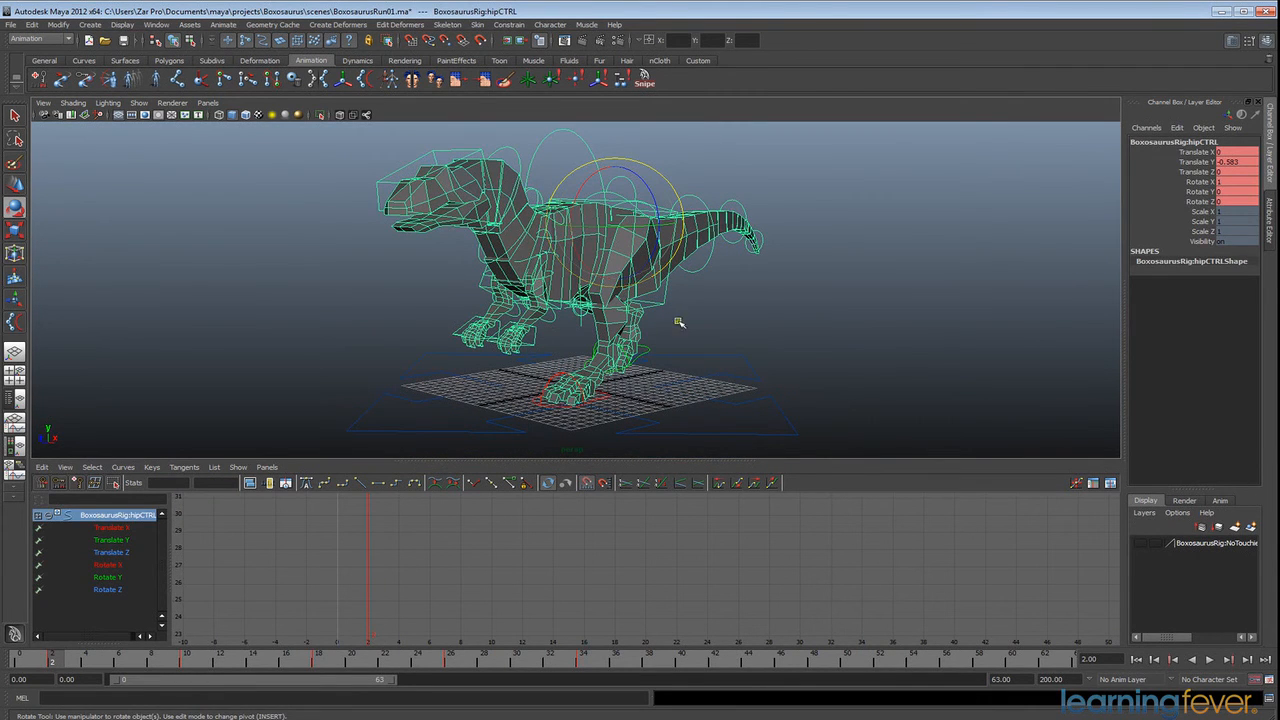
key("alt+v")
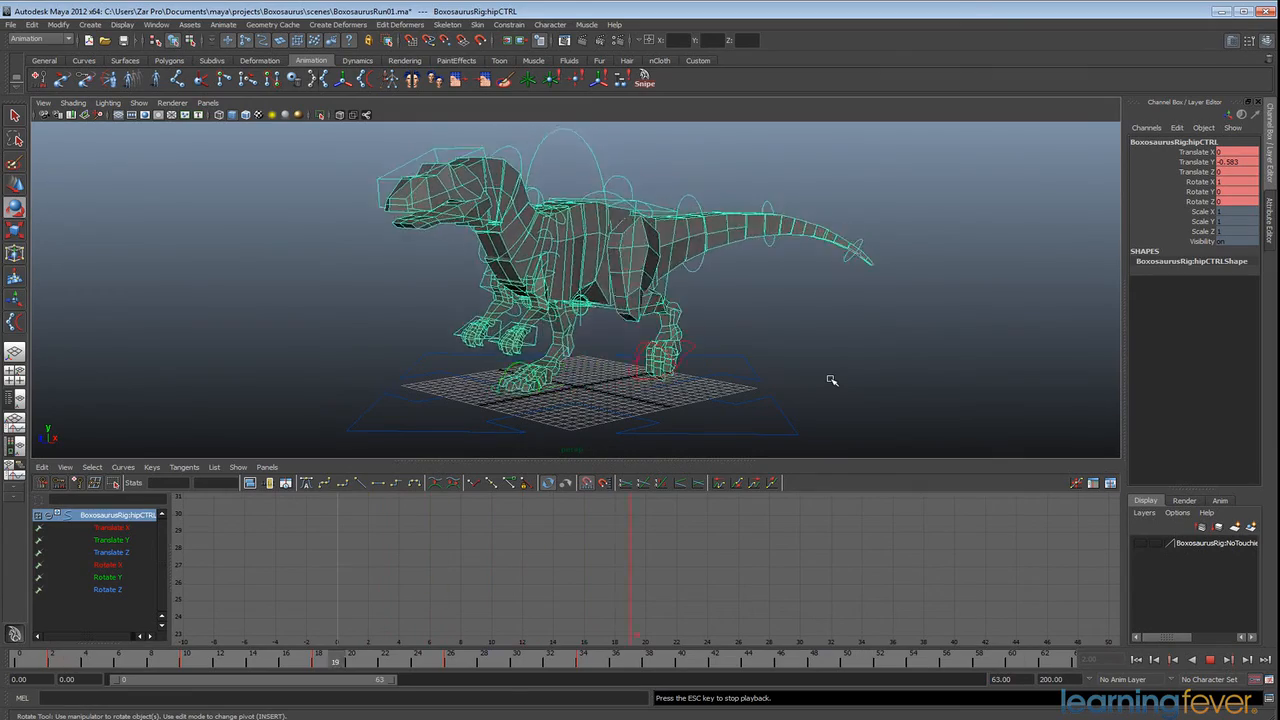